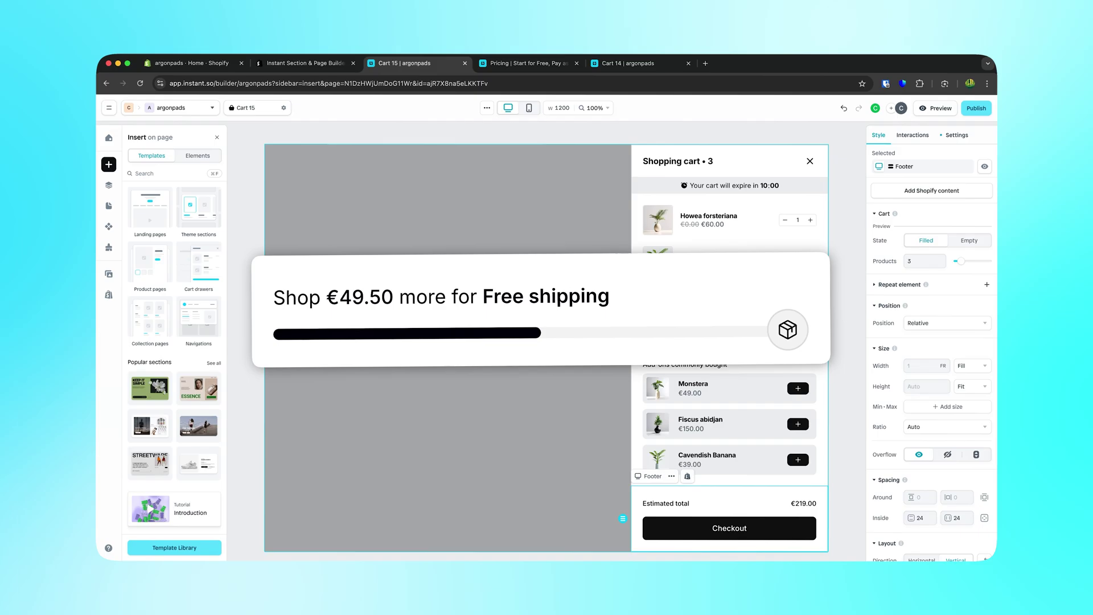
Switch to the Instant Section & Page Builder App Store listing and highlight its app name
{"action": "left_click", "coordinate": [198, 156]}
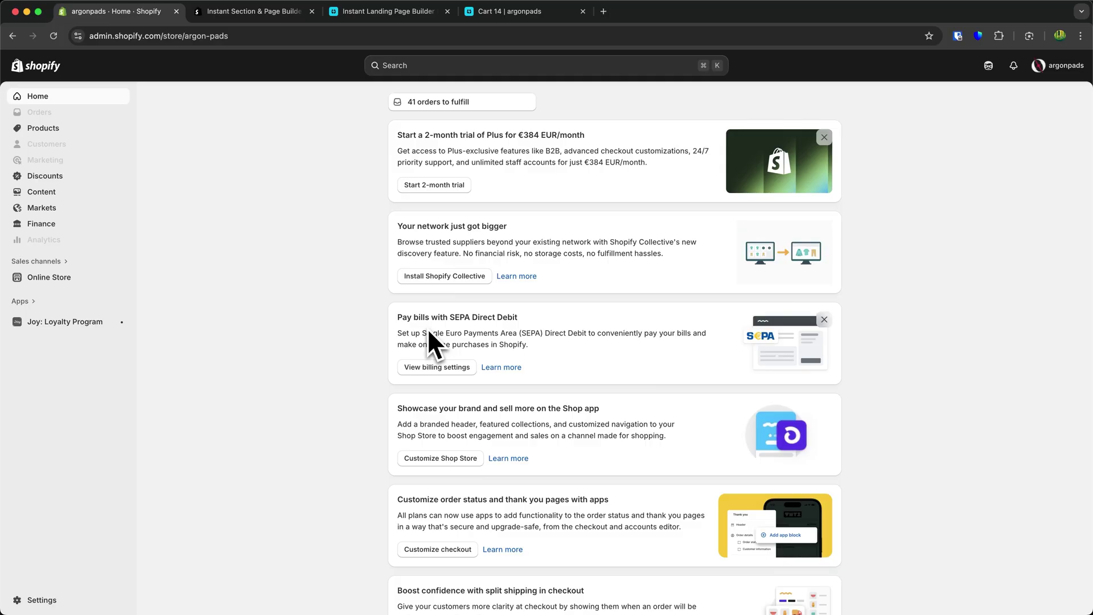
{"action": "left_click", "coordinate": [279, 14]}
{"action": "left_click_drag", "start_coordinate": [183, 132], "coordinate": [306, 135]}
{"action": "left_click", "coordinate": [225, 188]}
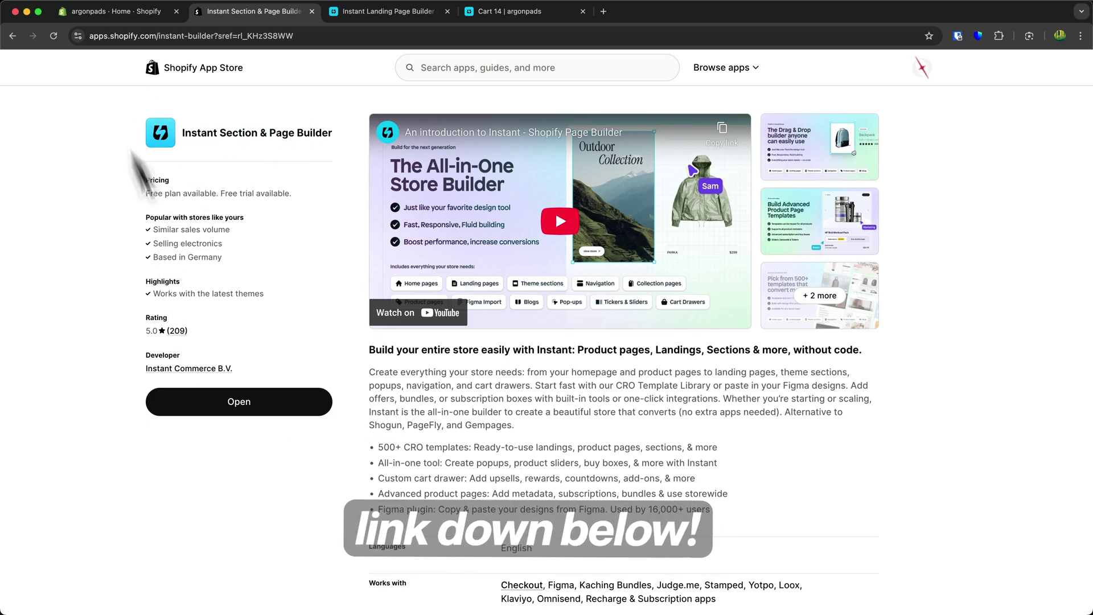
Review the plans on instant.so's Pricing page, then return to the app store listing
{"action": "left_click", "coordinate": [393, 12]}
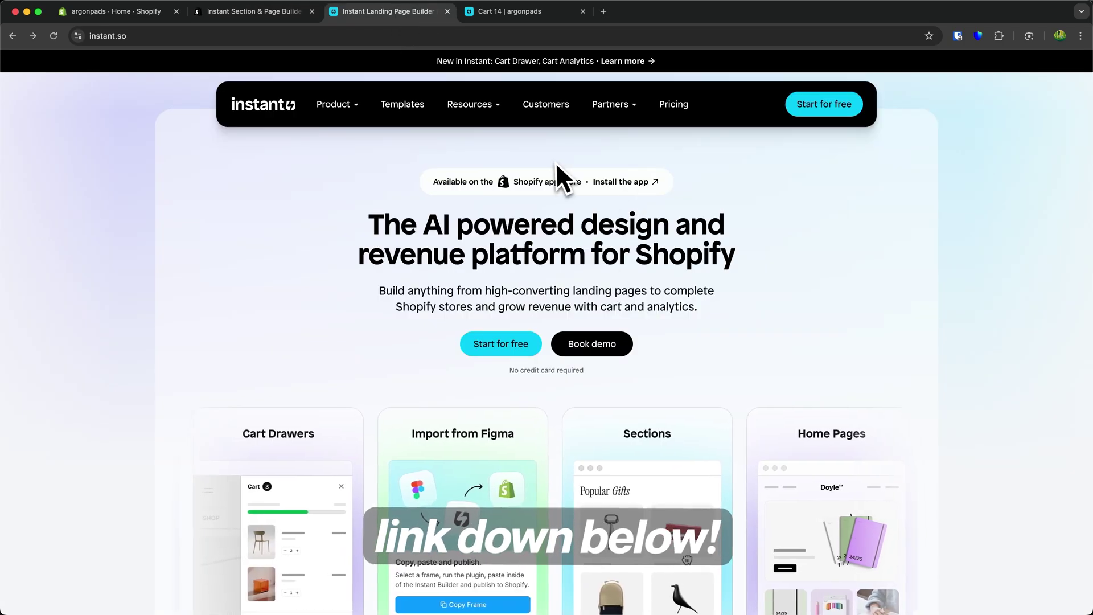
{"action": "left_click", "coordinate": [671, 106]}
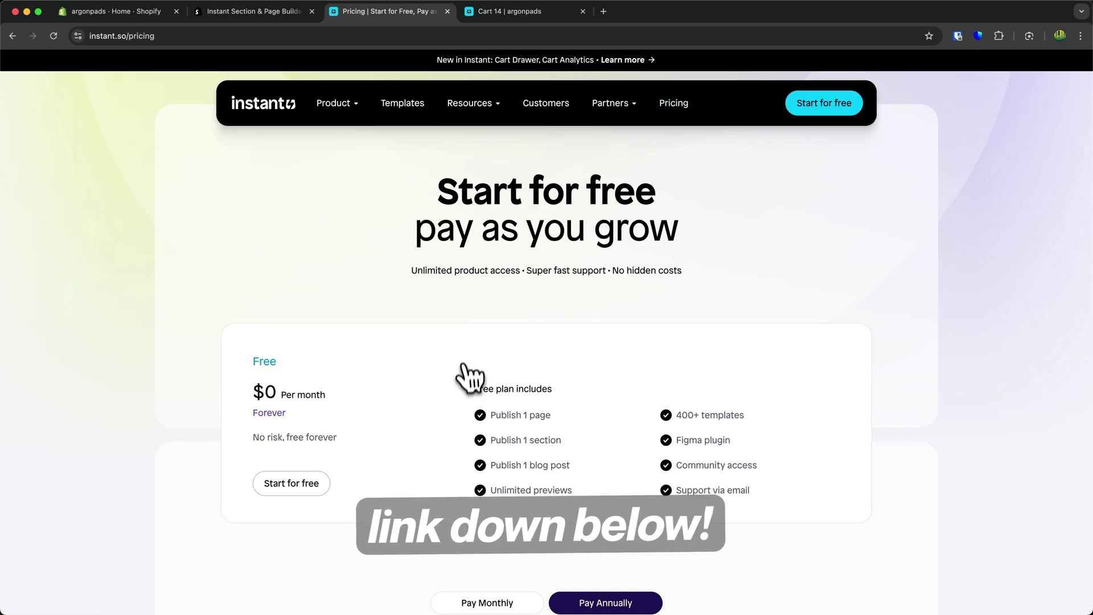
{"action": "scroll", "coordinate": [466, 375], "scroll_direction": "down", "scroll_amount": 2}
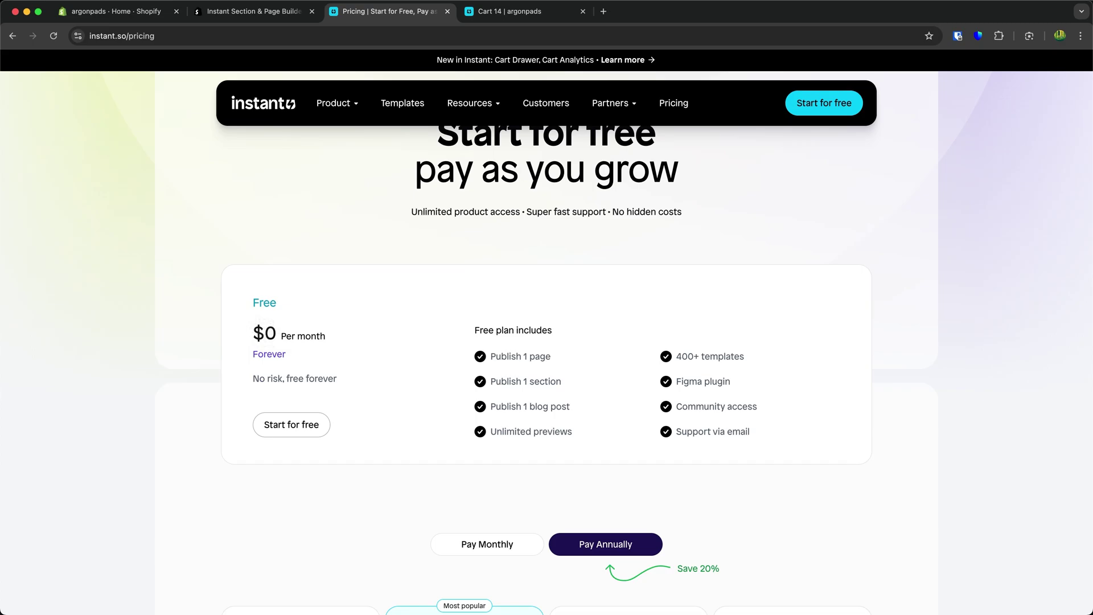
{"action": "left_click", "coordinate": [302, 14]}
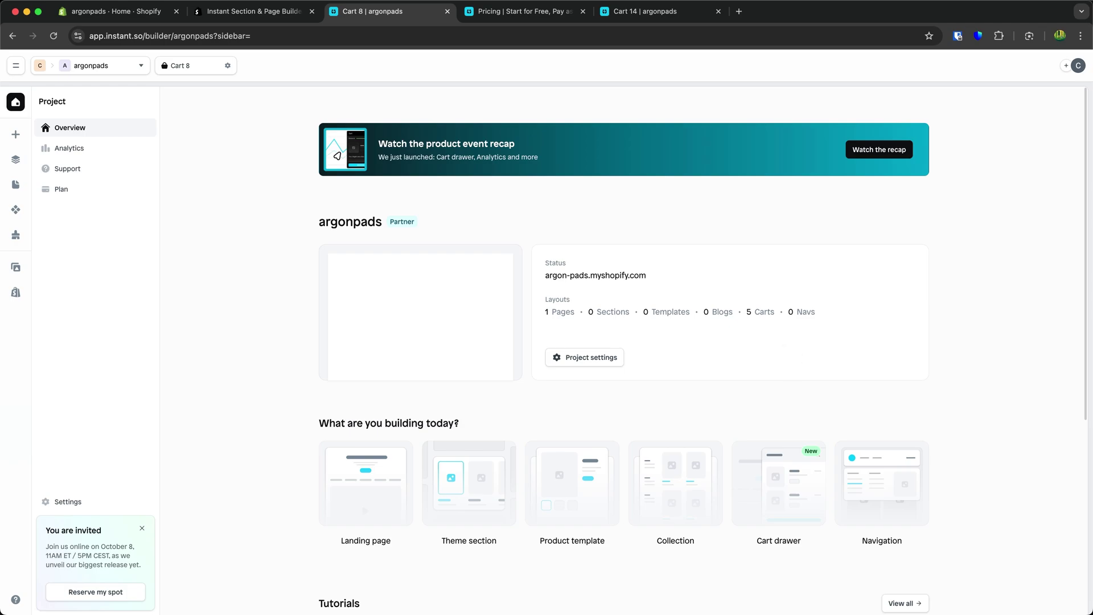
Open the Cart drawer templates gallery in Instant
{"action": "scroll", "coordinate": [784, 347], "scroll_direction": "down", "scroll_amount": 3}
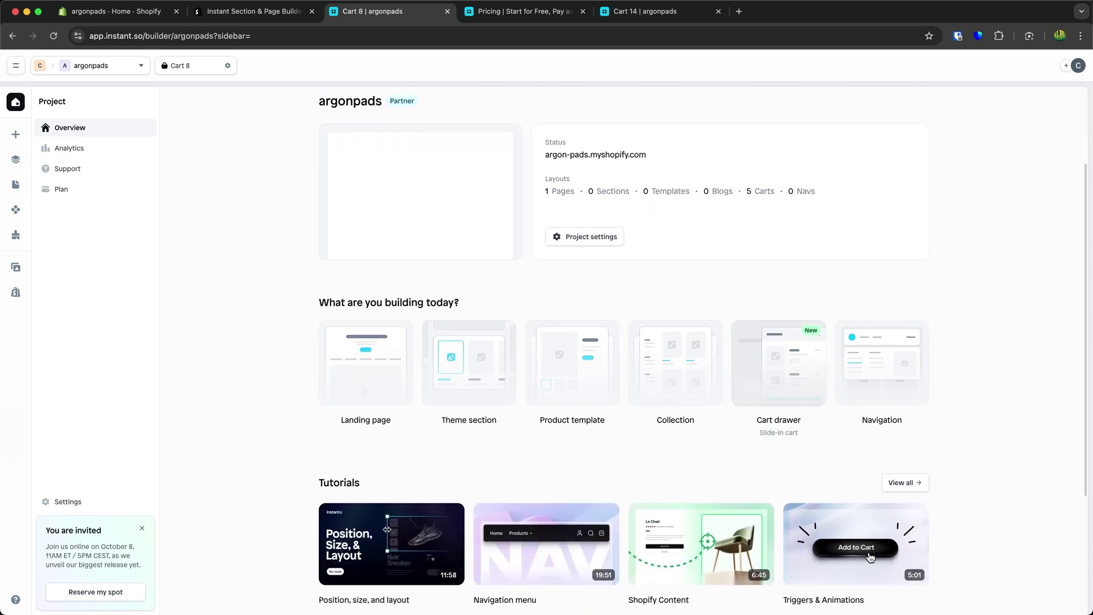
{"action": "left_click", "coordinate": [773, 377]}
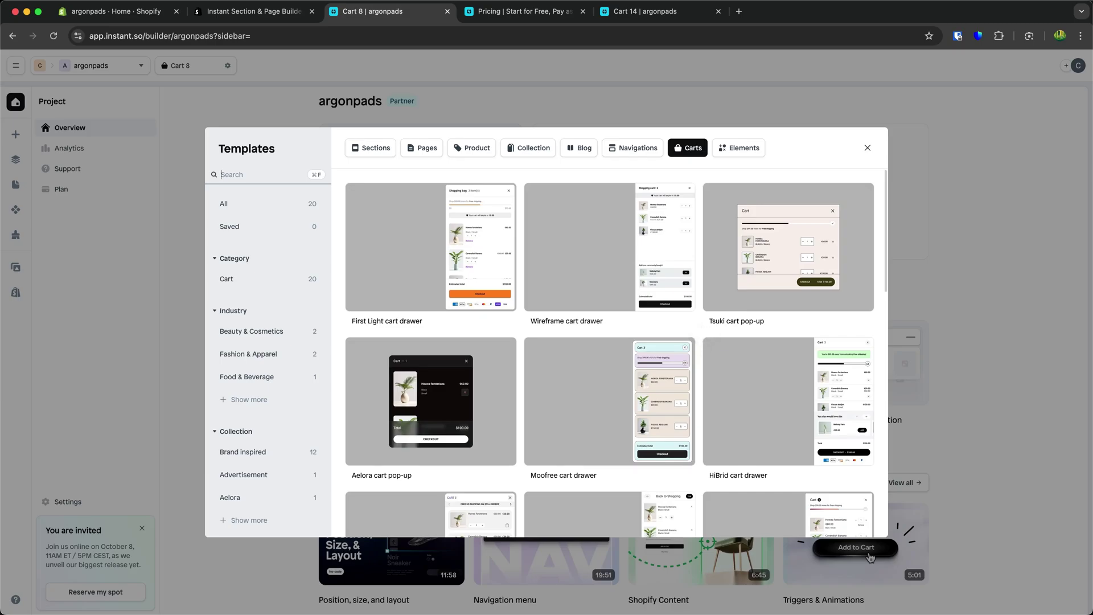
{"action": "scroll", "coordinate": [706, 337], "scroll_direction": "down", "scroll_amount": 8}
{"action": "scroll", "coordinate": [706, 337], "scroll_direction": "up", "scroll_amount": 8}
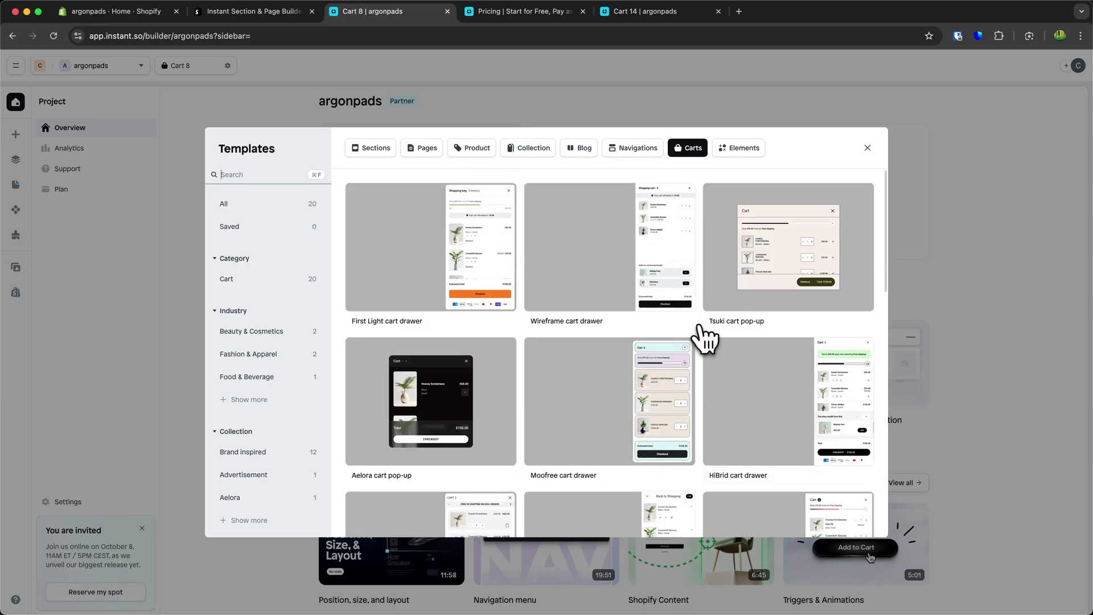
Browse the Sections, Pages, Product, Collection and Header/Footer template tabs
{"action": "left_click", "coordinate": [370, 147]}
{"action": "left_click", "coordinate": [422, 148]}
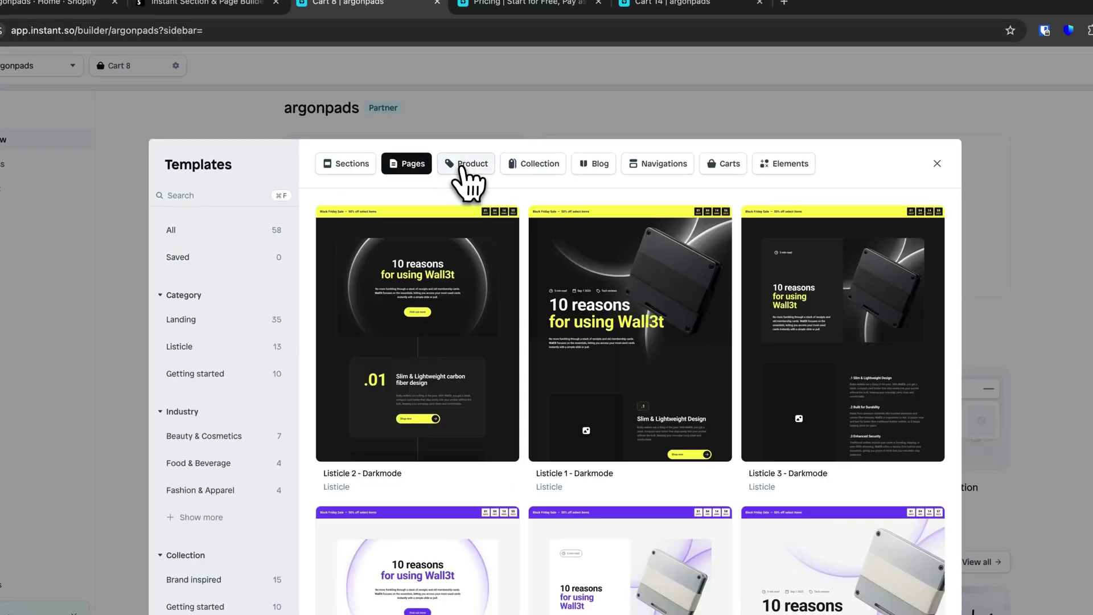
{"action": "left_click", "coordinate": [464, 170]}
{"action": "left_click", "coordinate": [551, 165]}
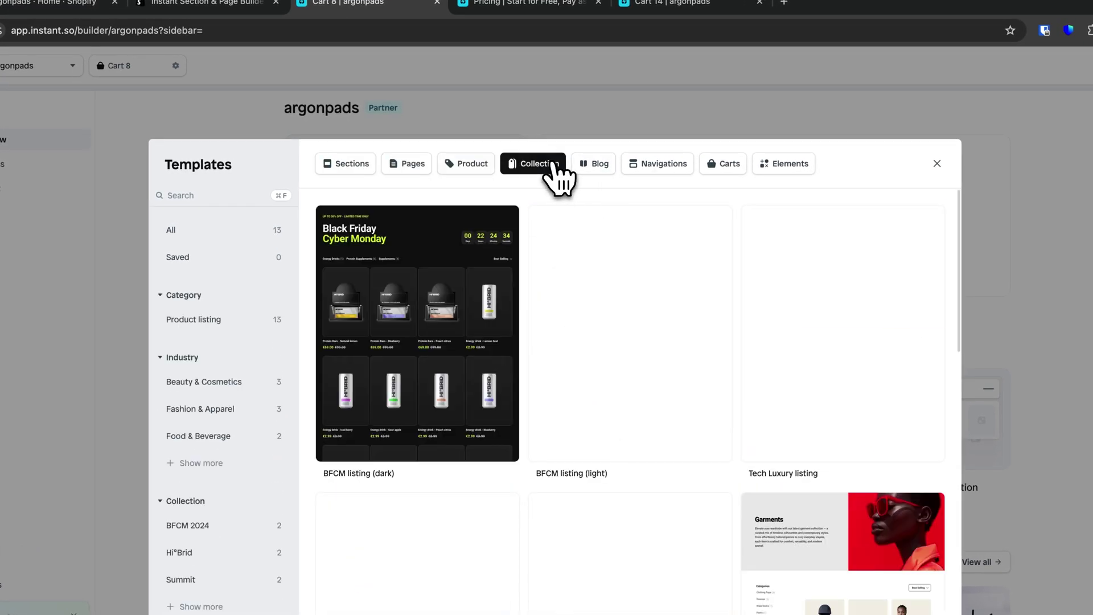
{"action": "left_click", "coordinate": [672, 168]}
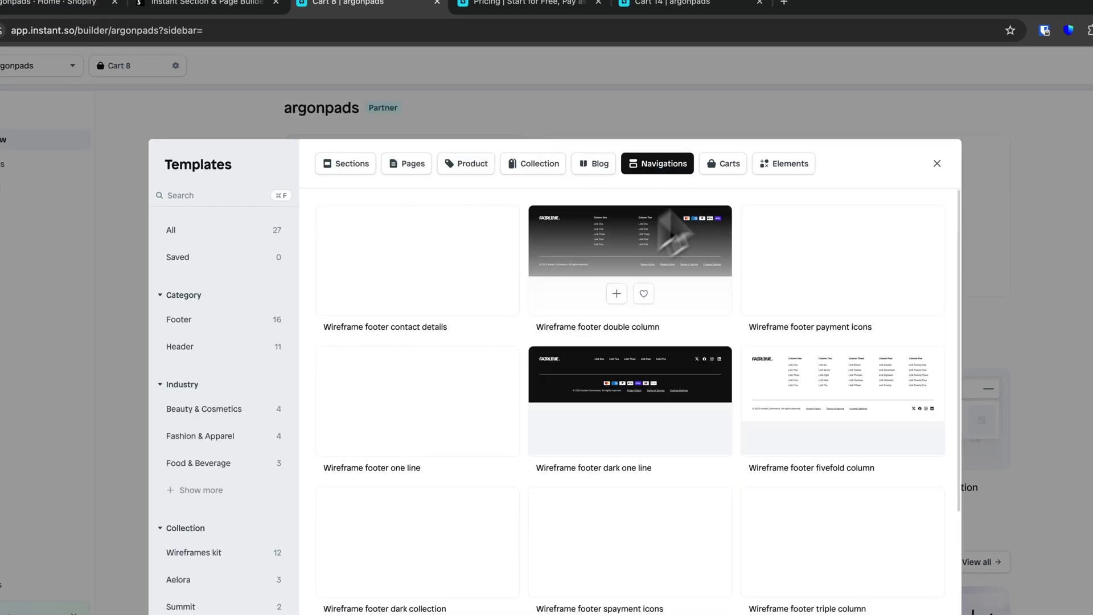
Back in Carts, create Cart 15 from the Wireframe cart drawer template
{"action": "left_click", "coordinate": [726, 168]}
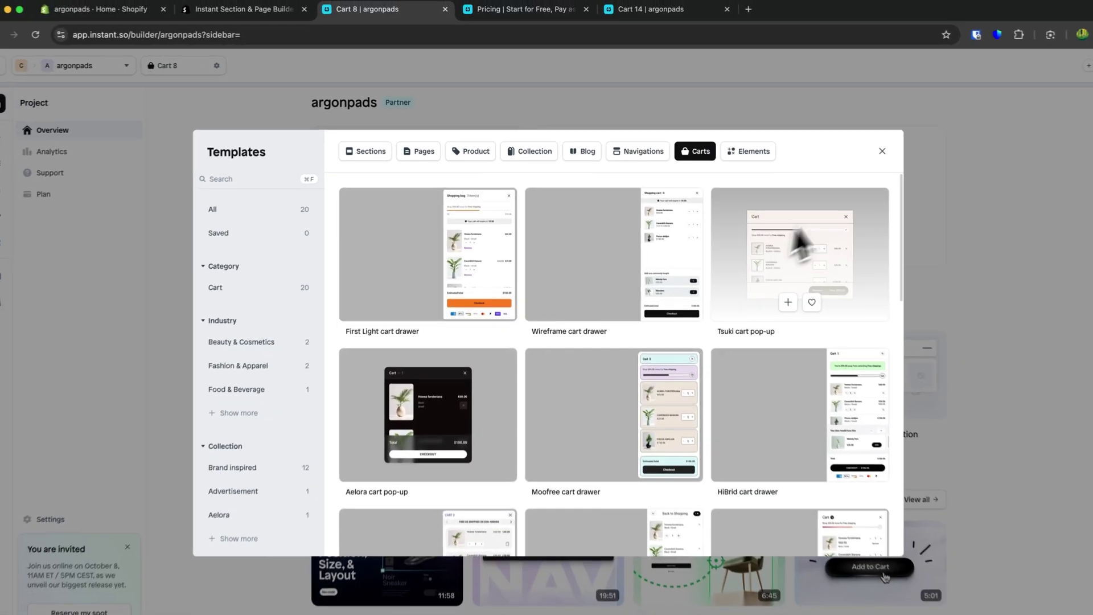
{"action": "scroll", "coordinate": [882, 291], "scroll_direction": "down", "scroll_amount": 5}
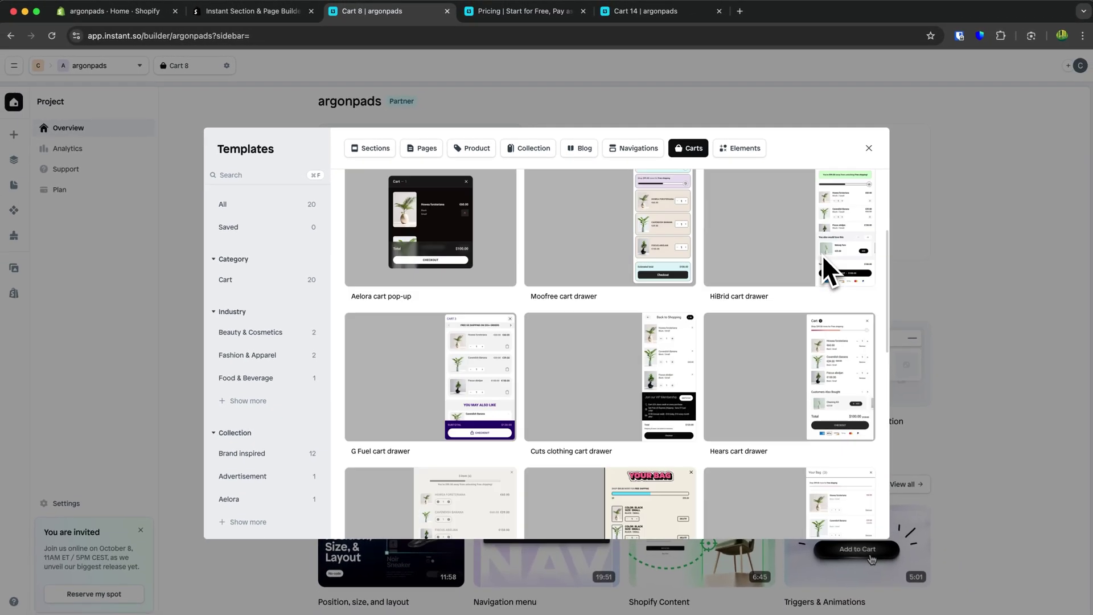
{"action": "scroll", "coordinate": [821, 254], "scroll_direction": "down", "scroll_amount": 1}
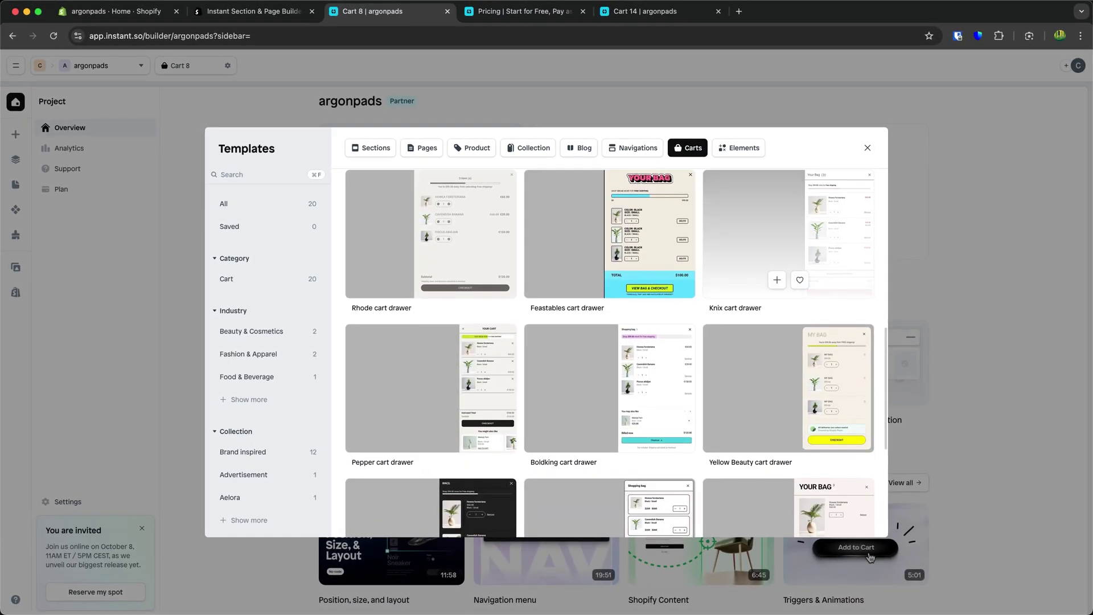
{"action": "scroll", "coordinate": [825, 268], "scroll_direction": "down", "scroll_amount": 10}
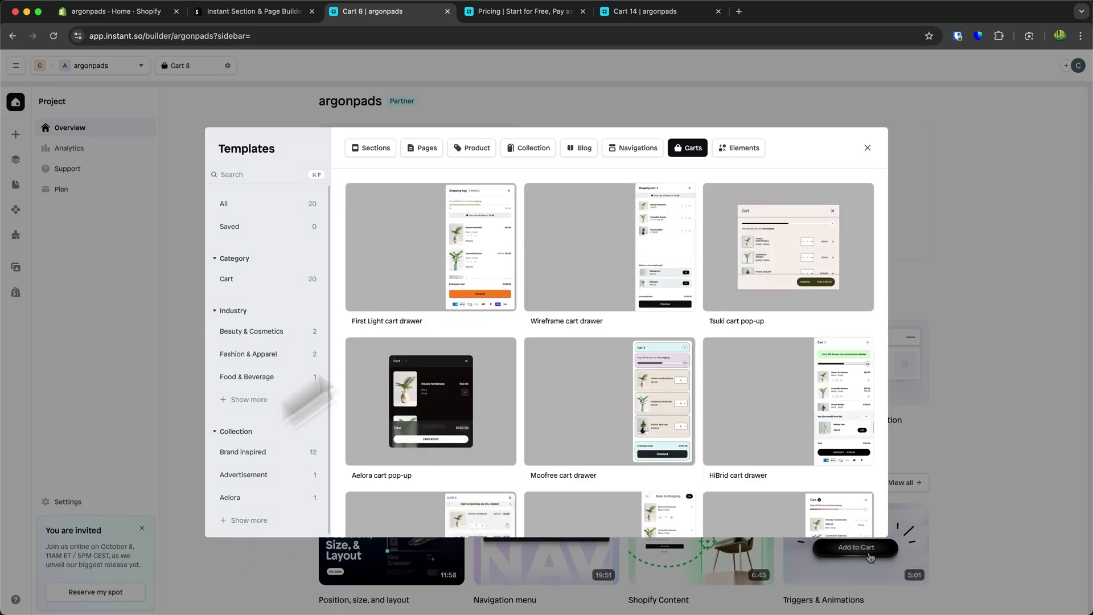
{"action": "left_click", "coordinate": [615, 251]}
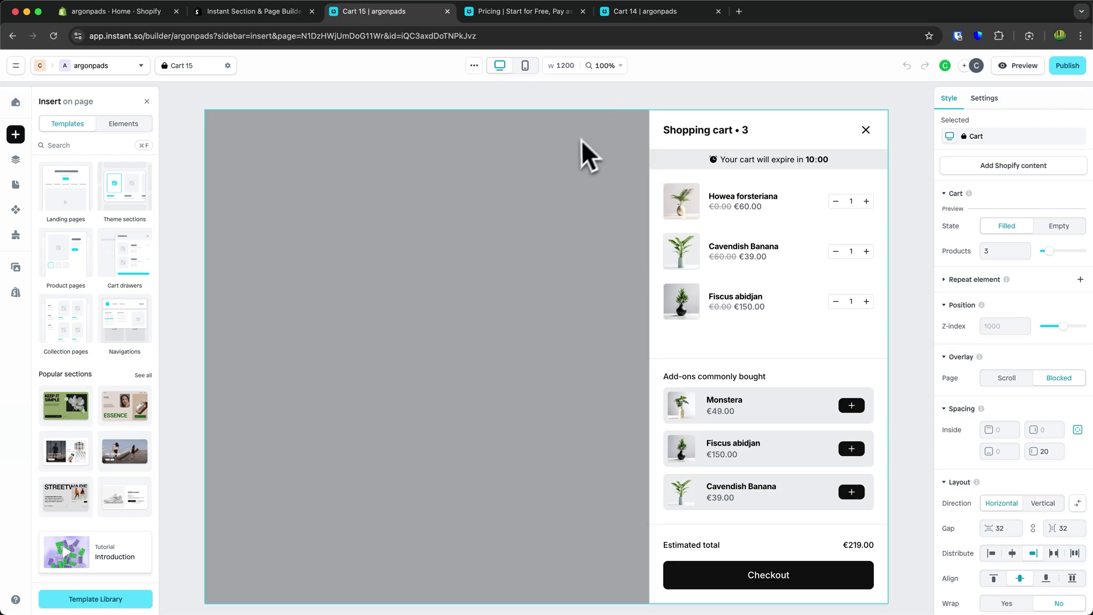
{"action": "left_click", "coordinate": [849, 168]}
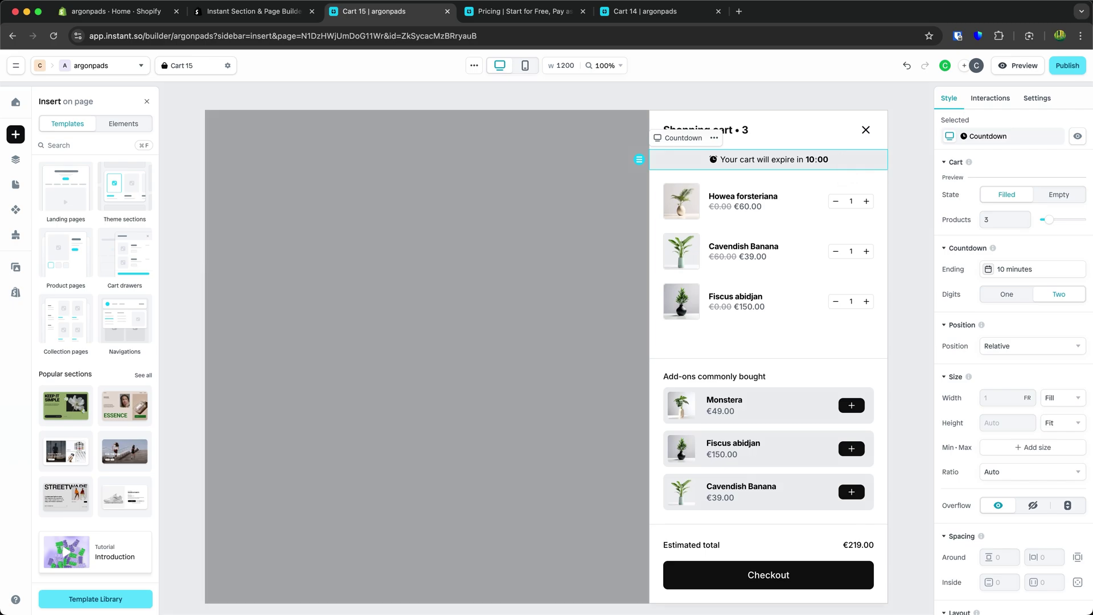
{"action": "left_click", "coordinate": [806, 377]}
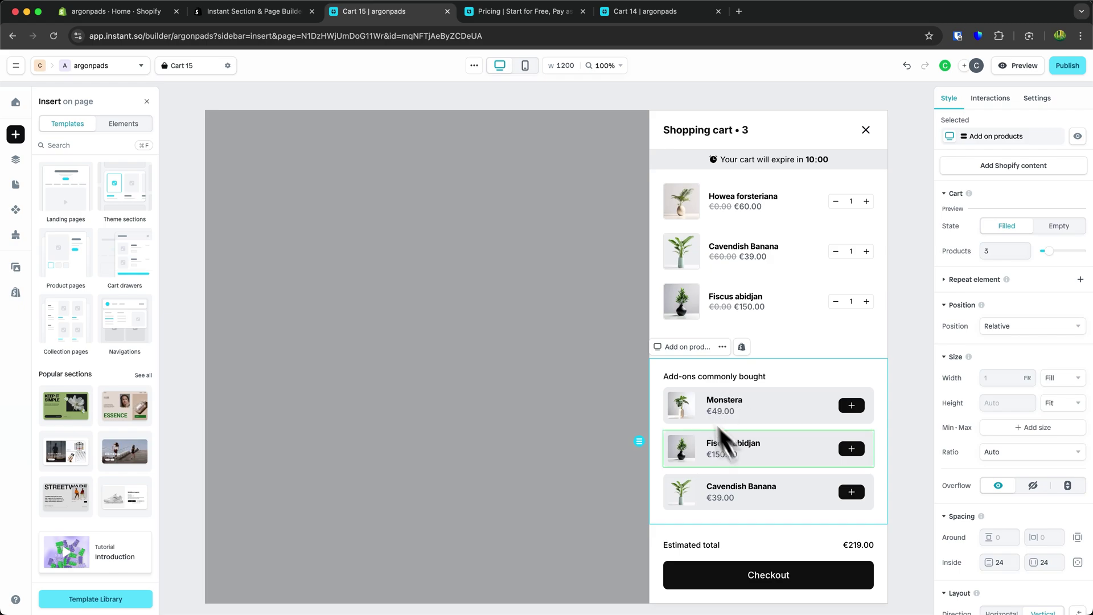
{"action": "left_click", "coordinate": [732, 557]}
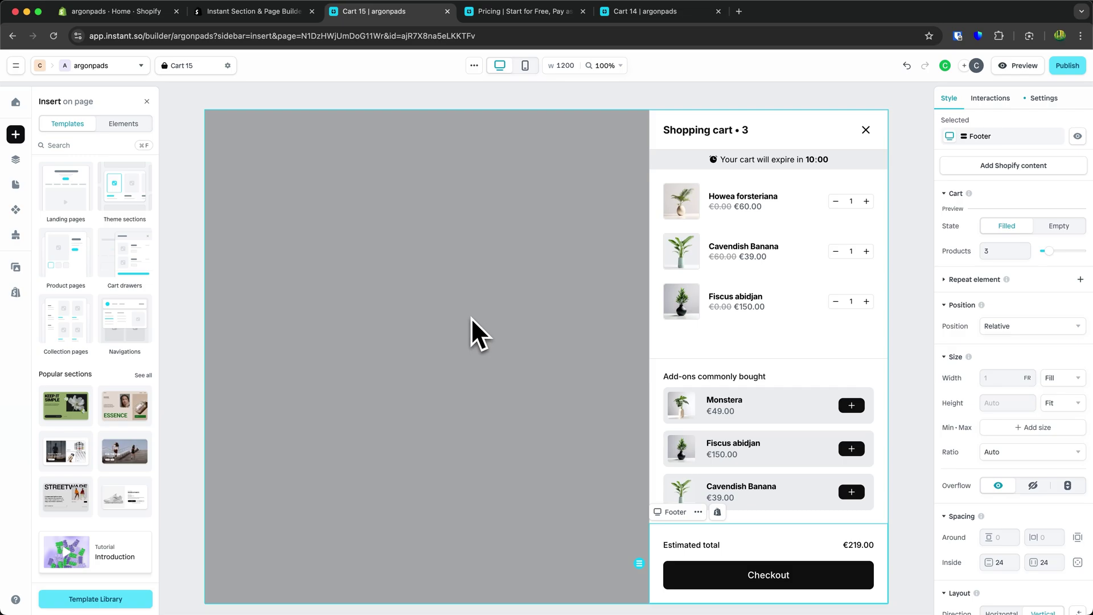
Drag a Cart reward free-shipping bar from Insert > Cart above the countdown banner
{"action": "left_click", "coordinate": [16, 135]}
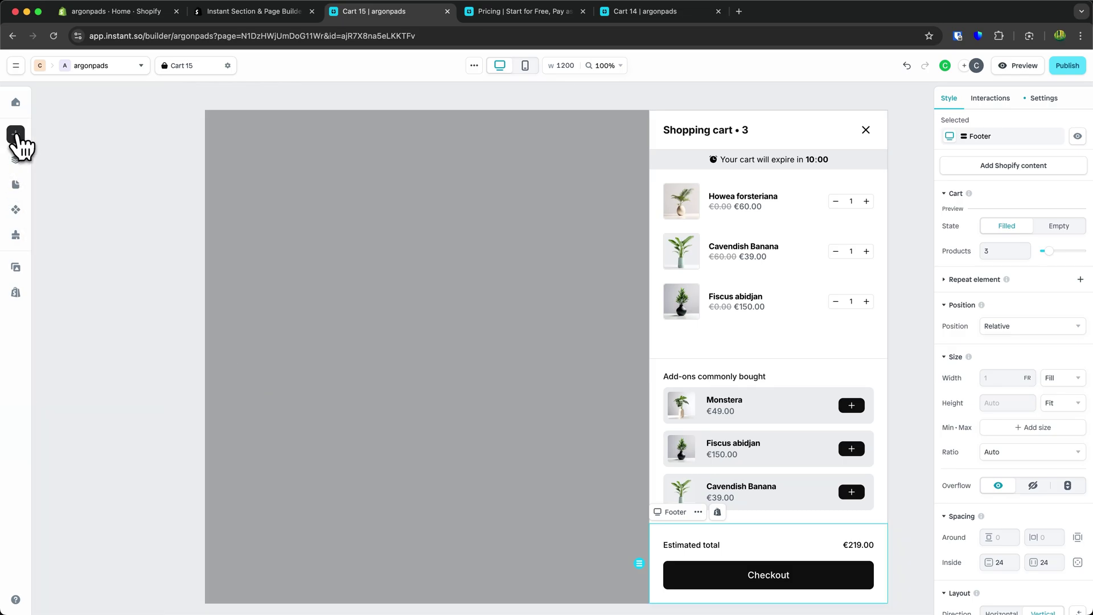
{"action": "left_click", "coordinate": [16, 137]}
{"action": "left_click", "coordinate": [128, 129]}
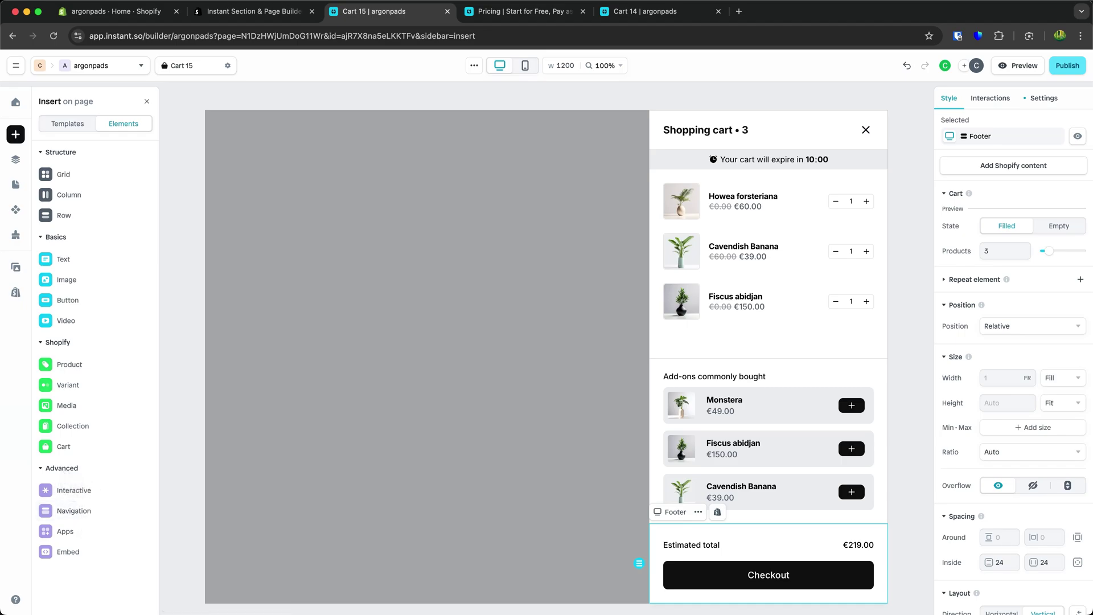
{"action": "mouse_move", "coordinate": [79, 451]}
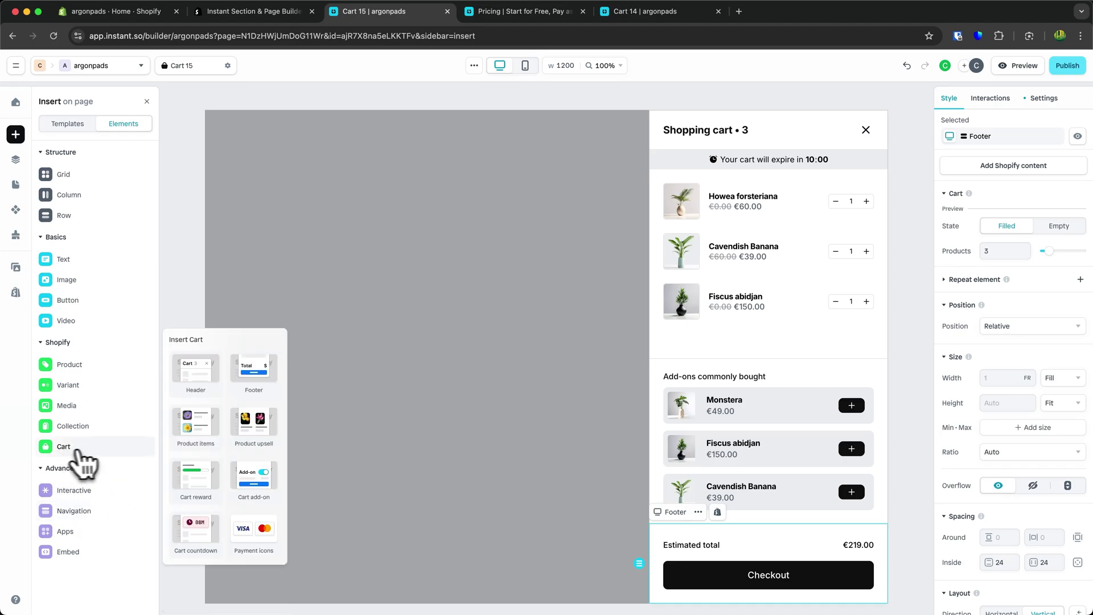
{"action": "left_click_drag", "start_coordinate": [196, 498], "coordinate": [796, 149]}
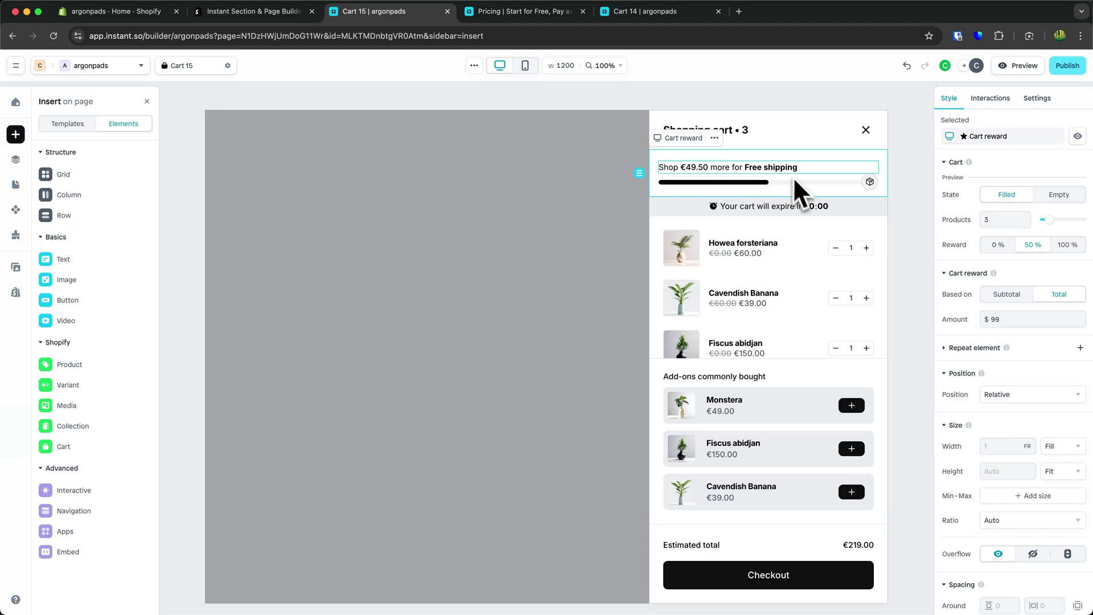
Delete the cart expiry countdown banner
{"action": "key", "text": "Escape"}
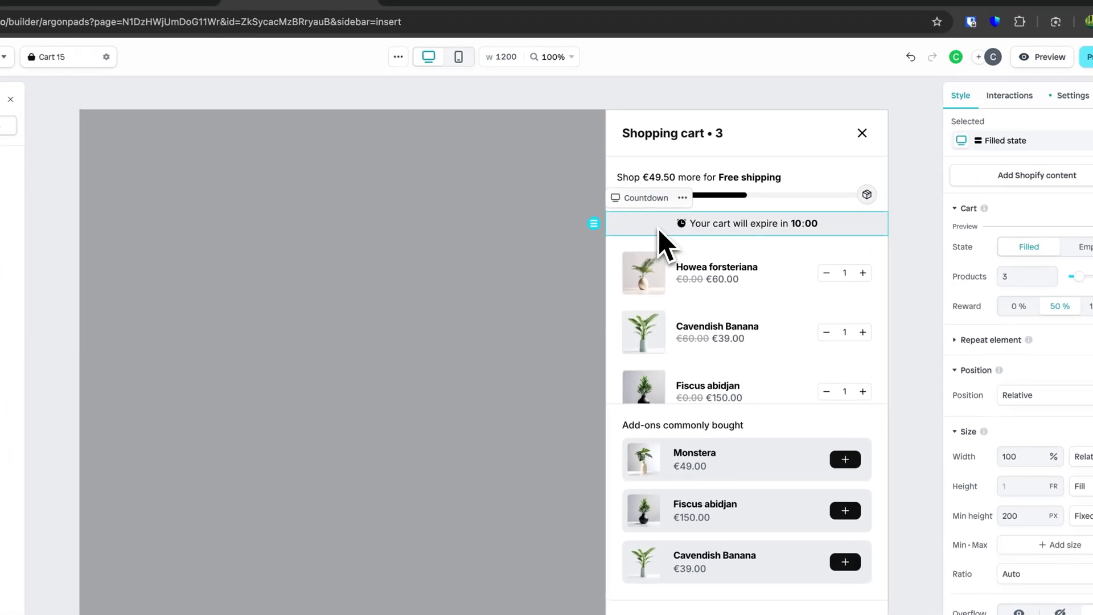
{"action": "left_click", "coordinate": [658, 228]}
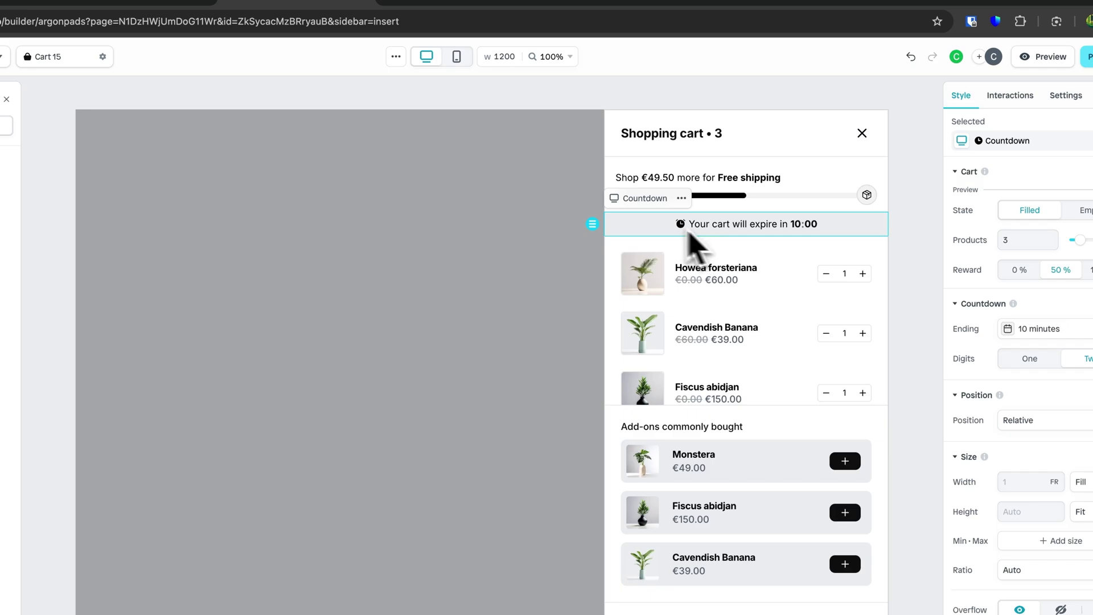
{"action": "key", "text": "Delete"}
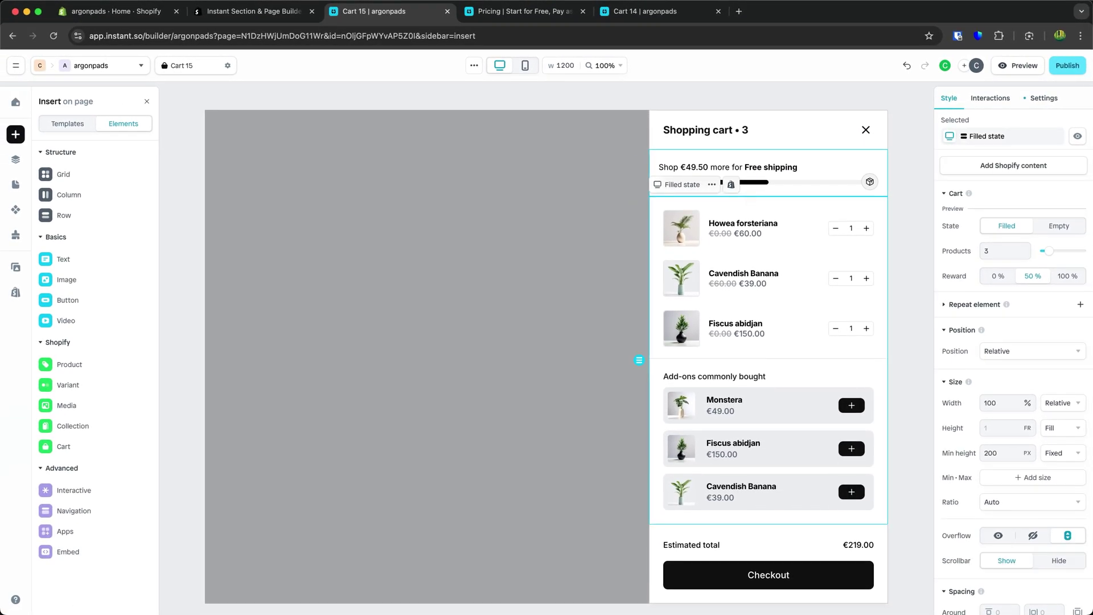
In the Layers panel, expand the Filled state, Add on products, Item and Cart items layers
{"action": "left_click", "coordinate": [15, 159]}
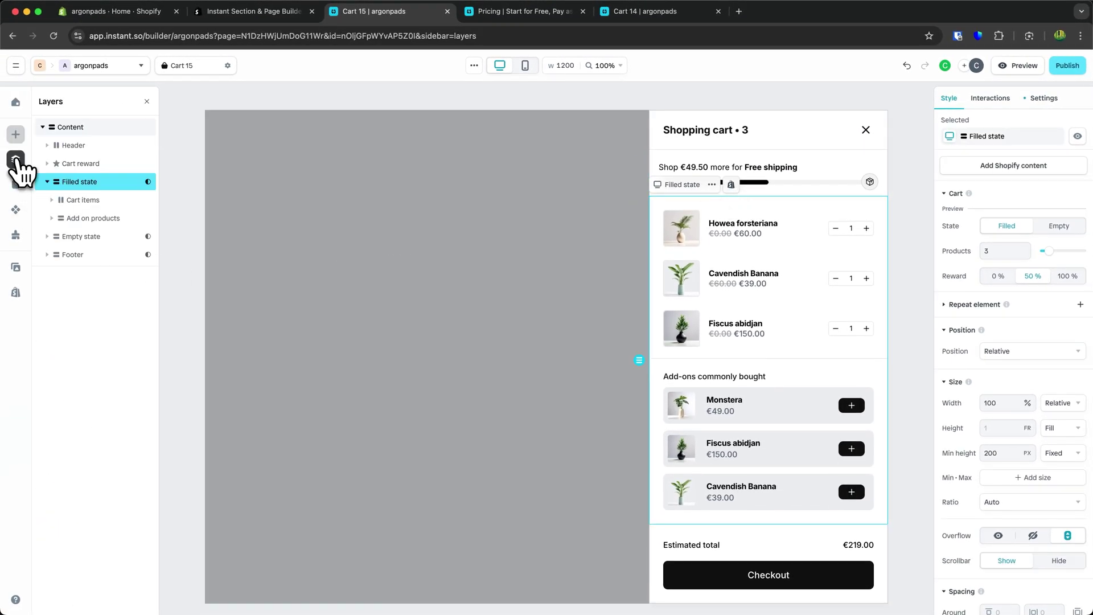
{"action": "left_click", "coordinate": [78, 236]}
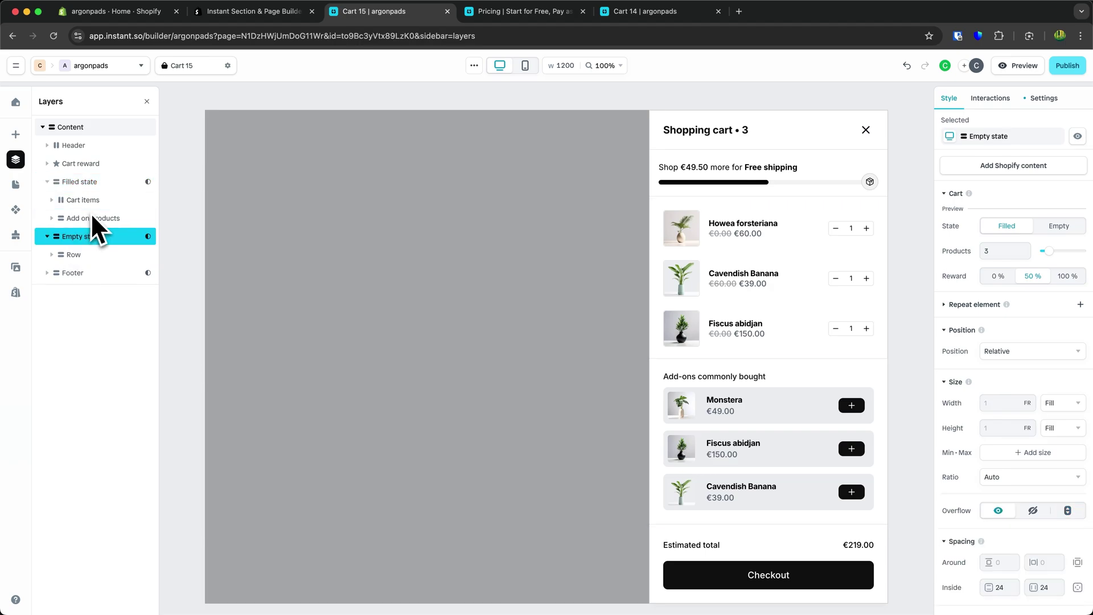
{"action": "left_click", "coordinate": [92, 218]}
{"action": "left_click", "coordinate": [56, 254]}
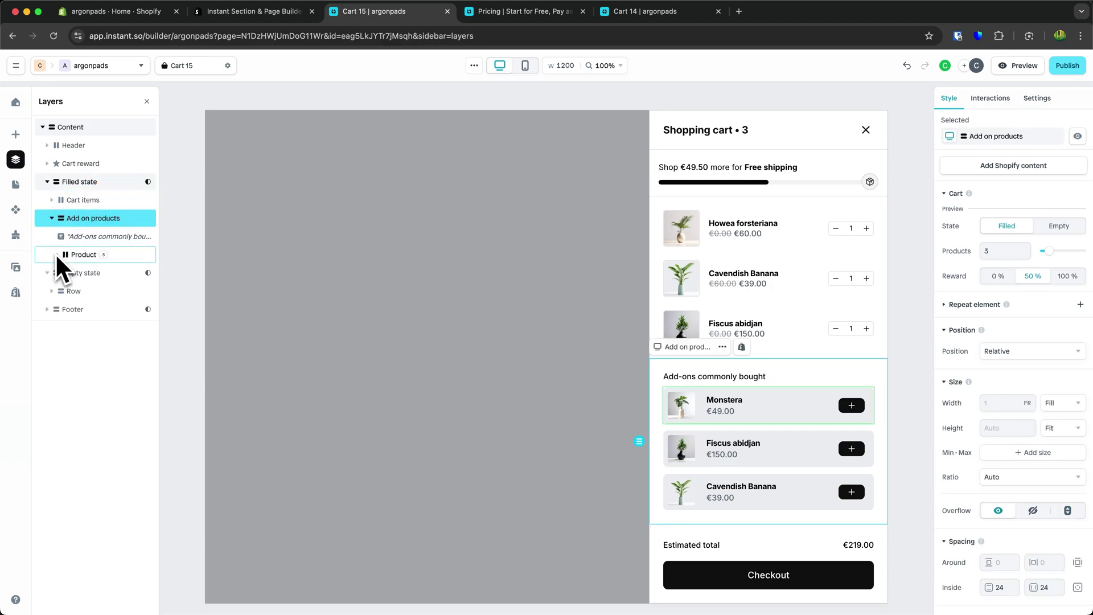
{"action": "left_click", "coordinate": [68, 255]}
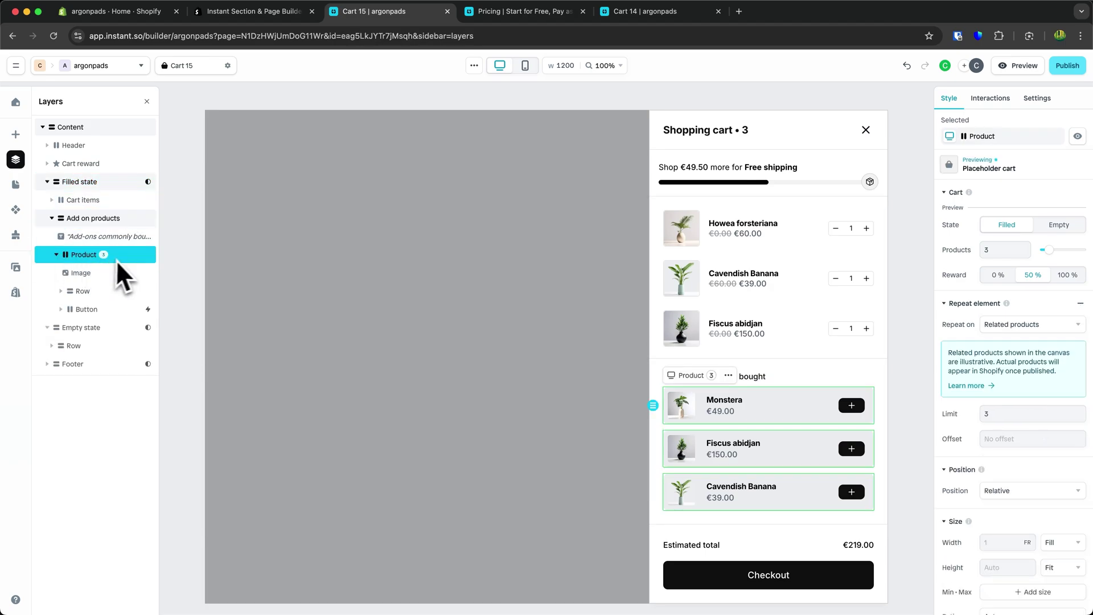
{"action": "left_click", "coordinate": [57, 200]}
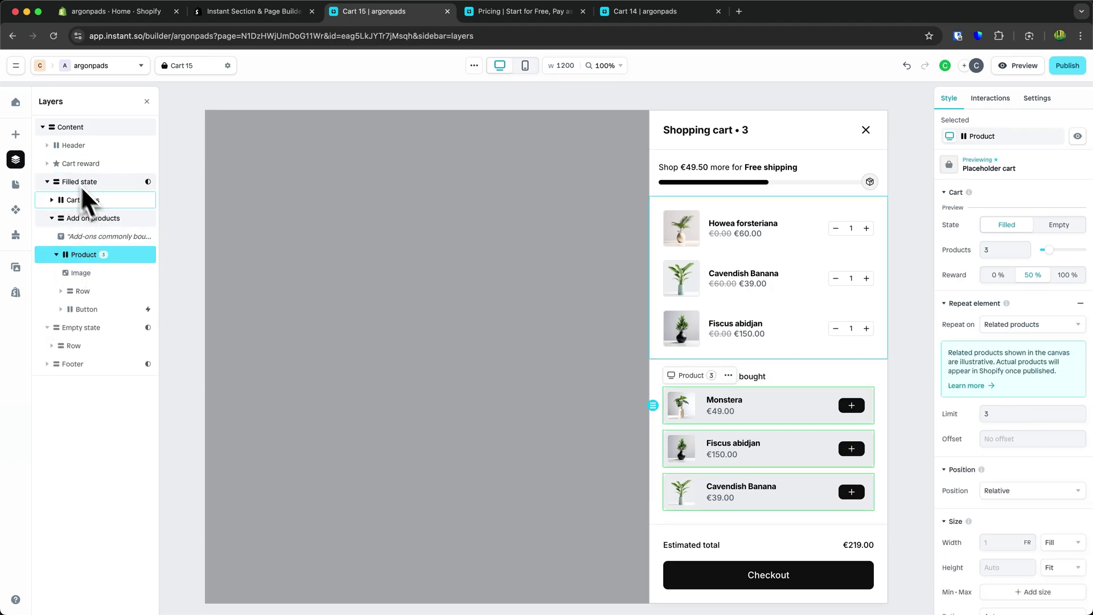
Select the first cart item row and its name-and-price column
{"action": "left_click", "coordinate": [762, 233]}
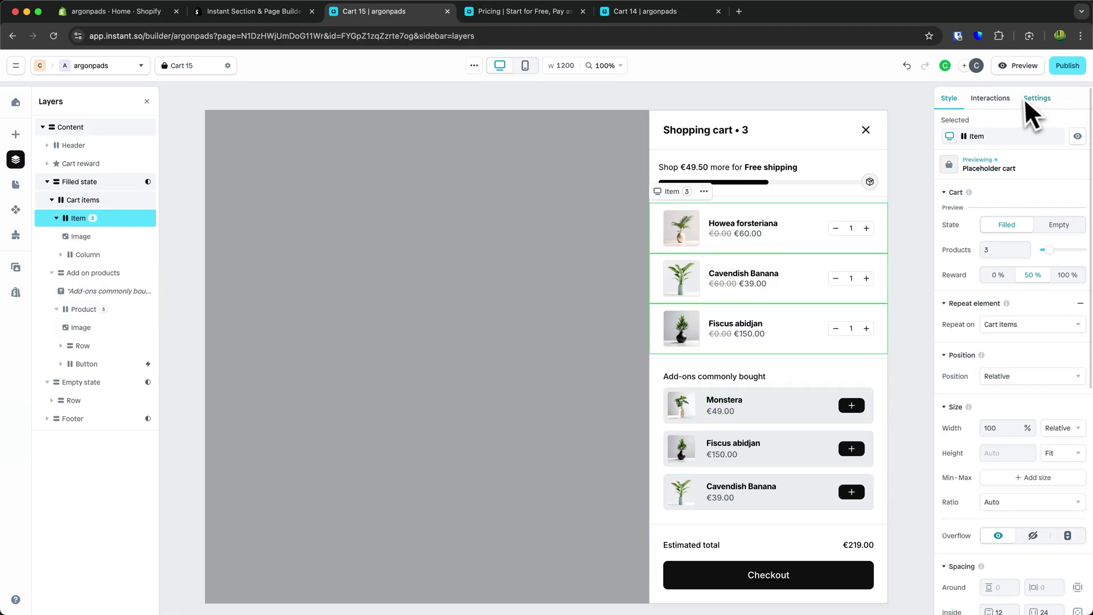
{"action": "scroll", "coordinate": [990, 509], "scroll_direction": "down", "scroll_amount": 6}
{"action": "scroll", "coordinate": [991, 510], "scroll_direction": "up", "scroll_amount": 6}
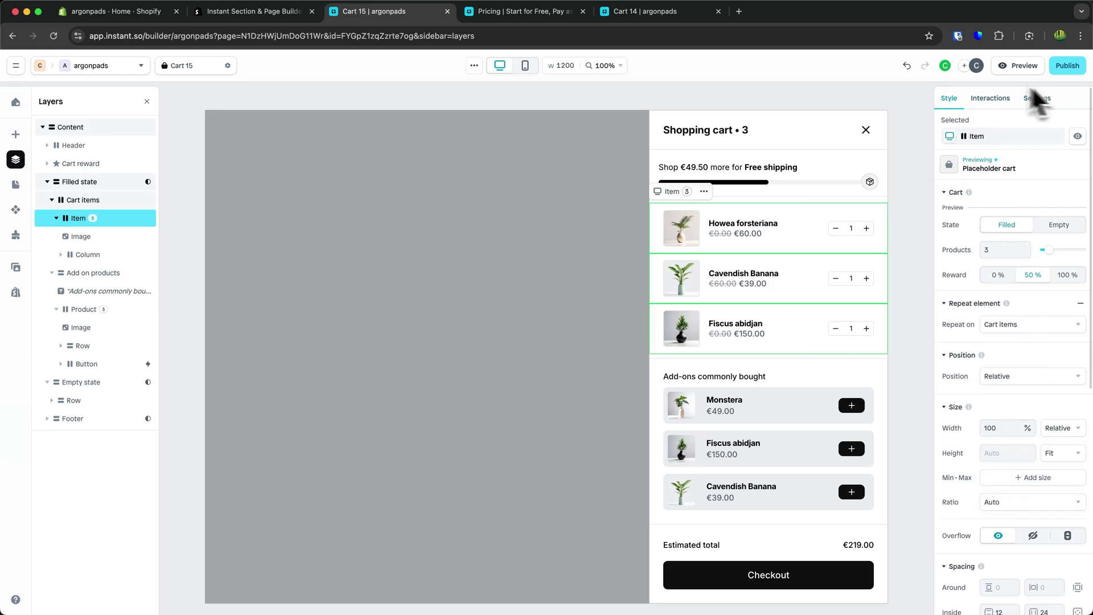
{"action": "scroll", "coordinate": [776, 287], "scroll_direction": "up", "scroll_amount": 5}
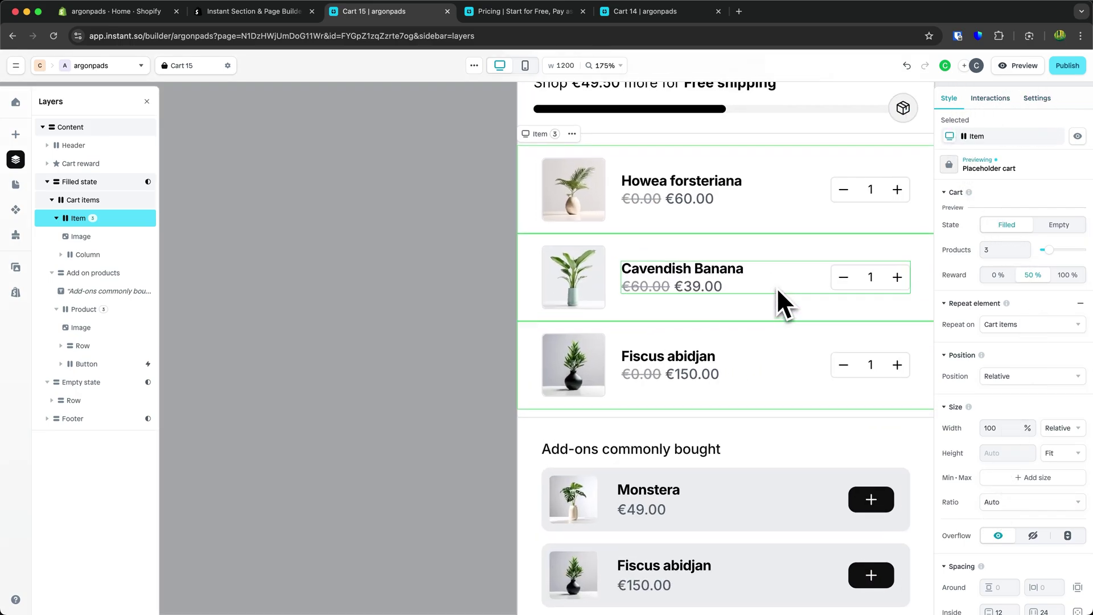
{"action": "left_click", "coordinate": [660, 265]}
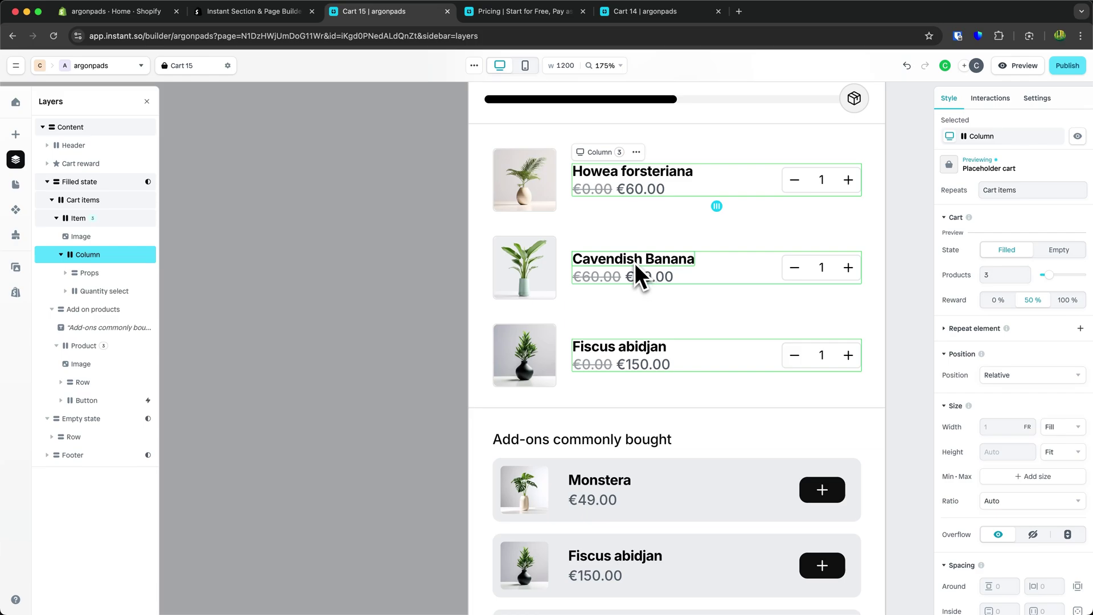
Select the item Title and check its Font and Weight options without changing them
{"action": "left_click", "coordinate": [634, 263]}
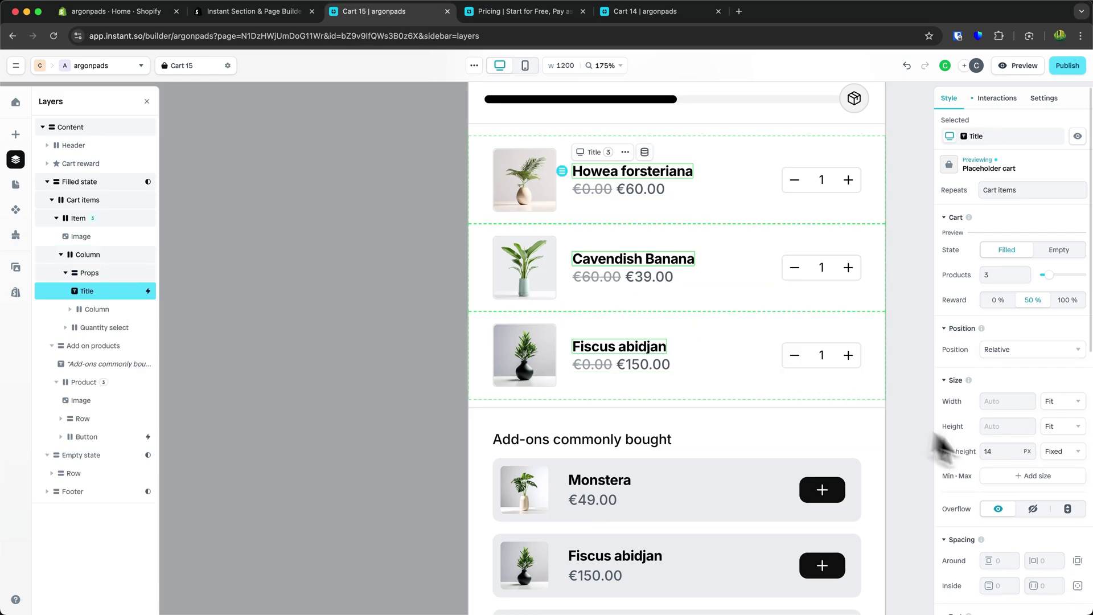
{"action": "scroll", "coordinate": [945, 257], "scroll_direction": "down", "scroll_amount": 7}
{"action": "left_click", "coordinate": [1010, 303]}
{"action": "left_click", "coordinate": [1020, 285]}
{"action": "left_click", "coordinate": [1001, 329]}
{"action": "left_click", "coordinate": [994, 323]}
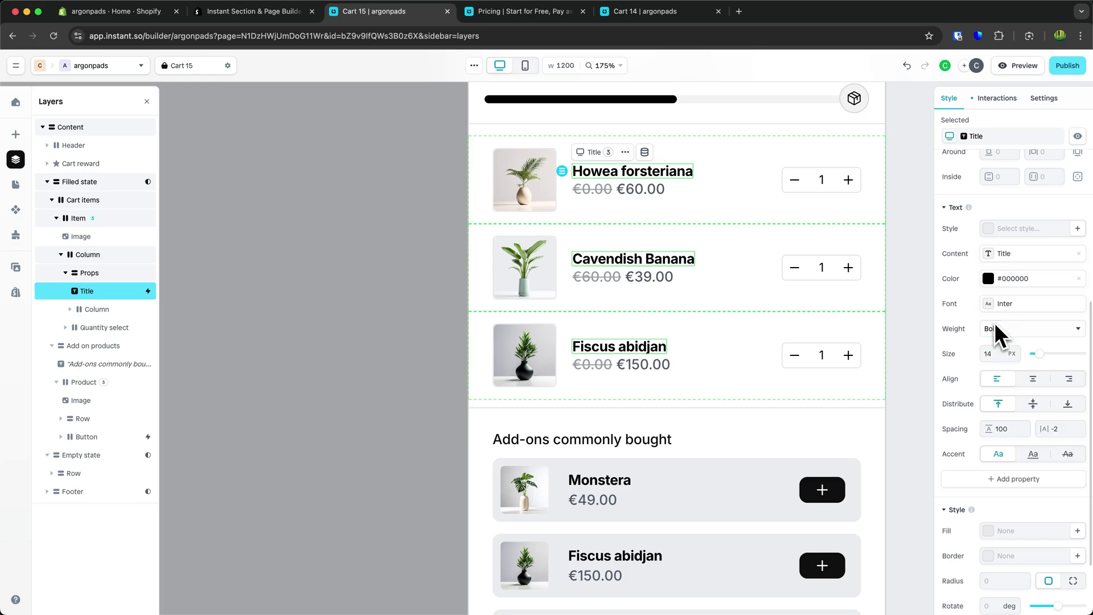
Select the whole cart drawer, then the filled state and cart reward sections
{"action": "left_click", "coordinate": [920, 255]}
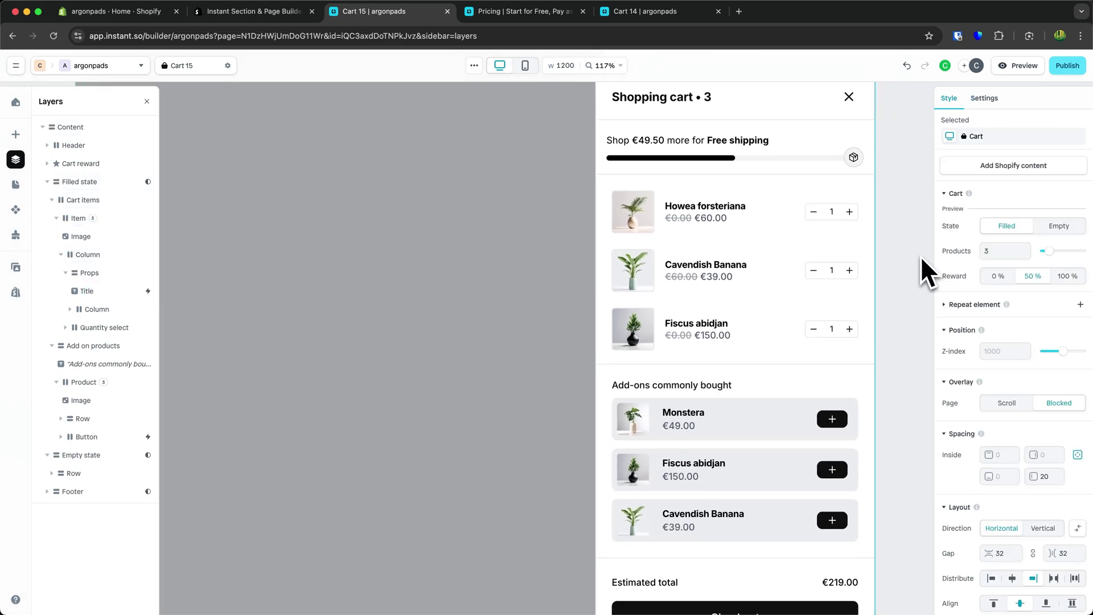
{"action": "left_click", "coordinate": [676, 275]}
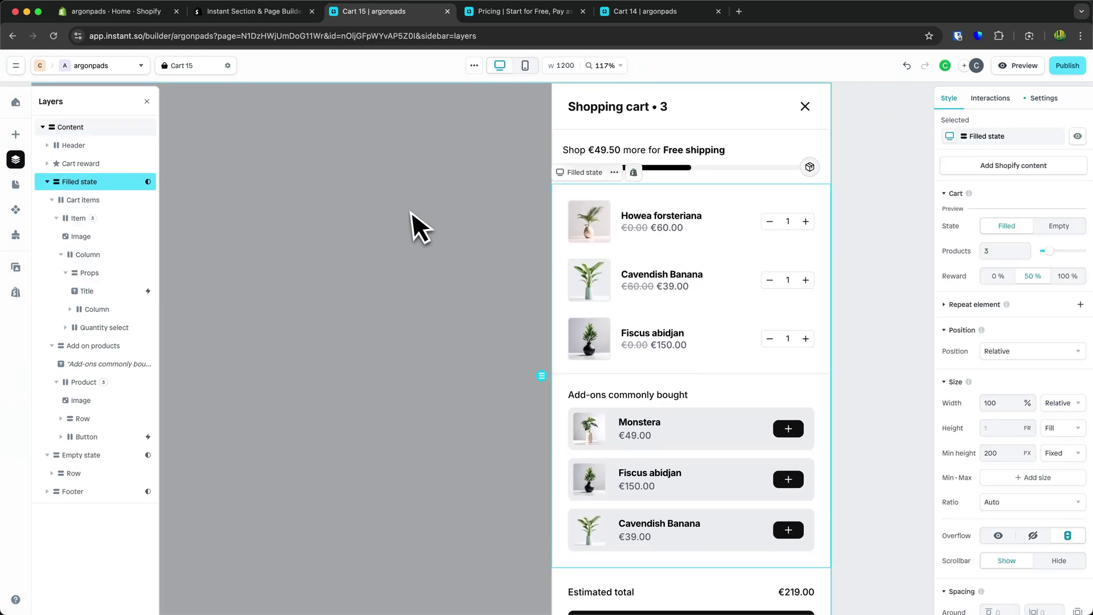
{"action": "left_click", "coordinate": [655, 428]}
Delete the add-ons commonly bought section and drag a Cart add-on above Estimated total
{"action": "left_click", "coordinate": [657, 429]}
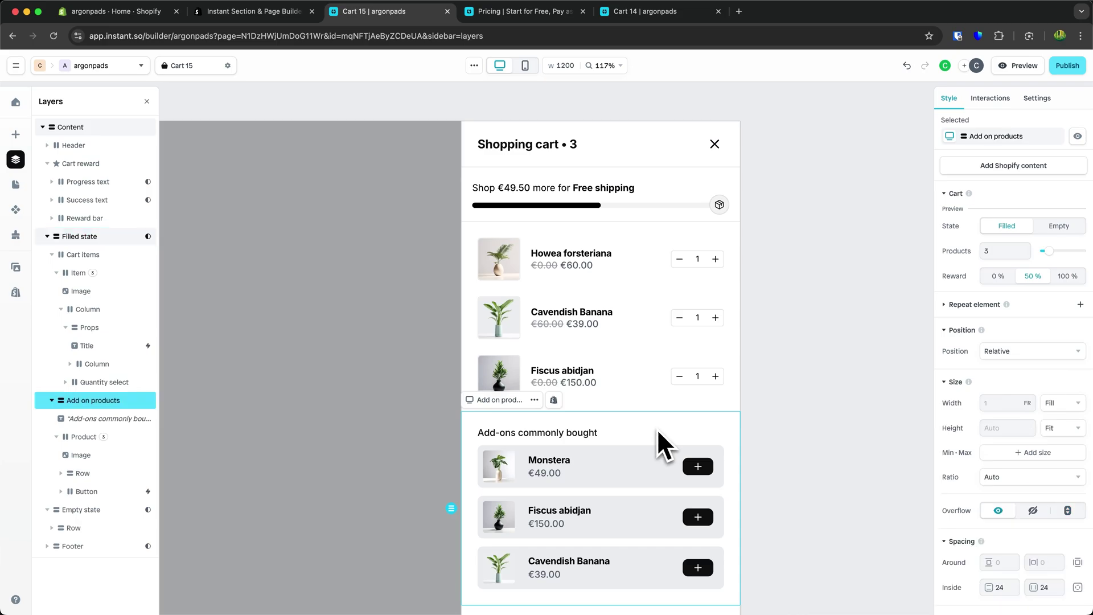
{"action": "key", "text": "Delete"}
{"action": "left_click", "coordinate": [16, 134]}
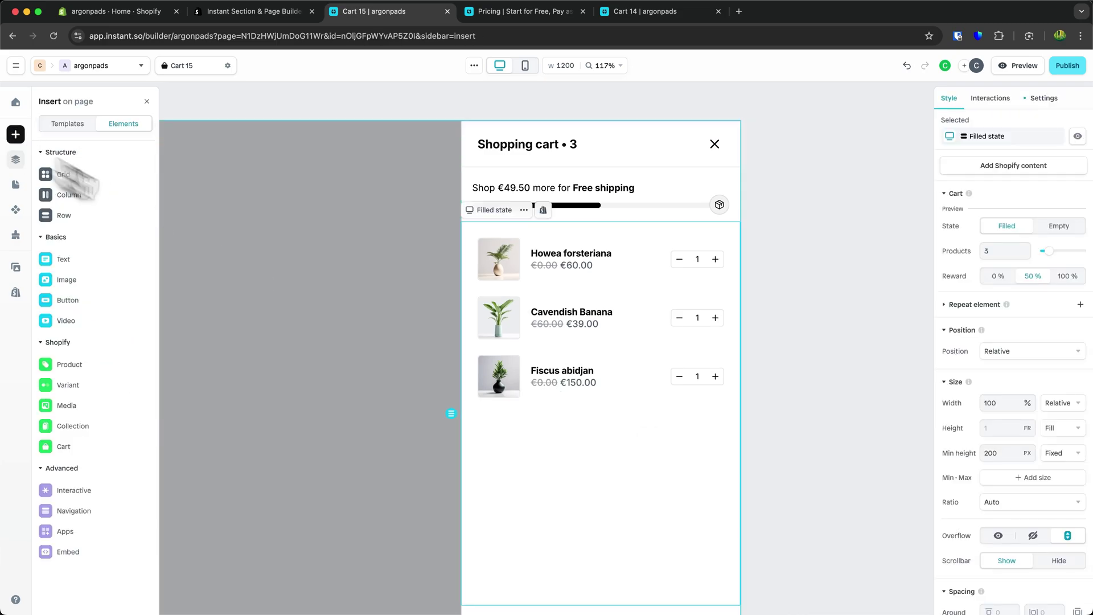
{"action": "scroll", "coordinate": [443, 366], "scroll_direction": "down", "scroll_amount": 5}
{"action": "mouse_move", "coordinate": [72, 450]}
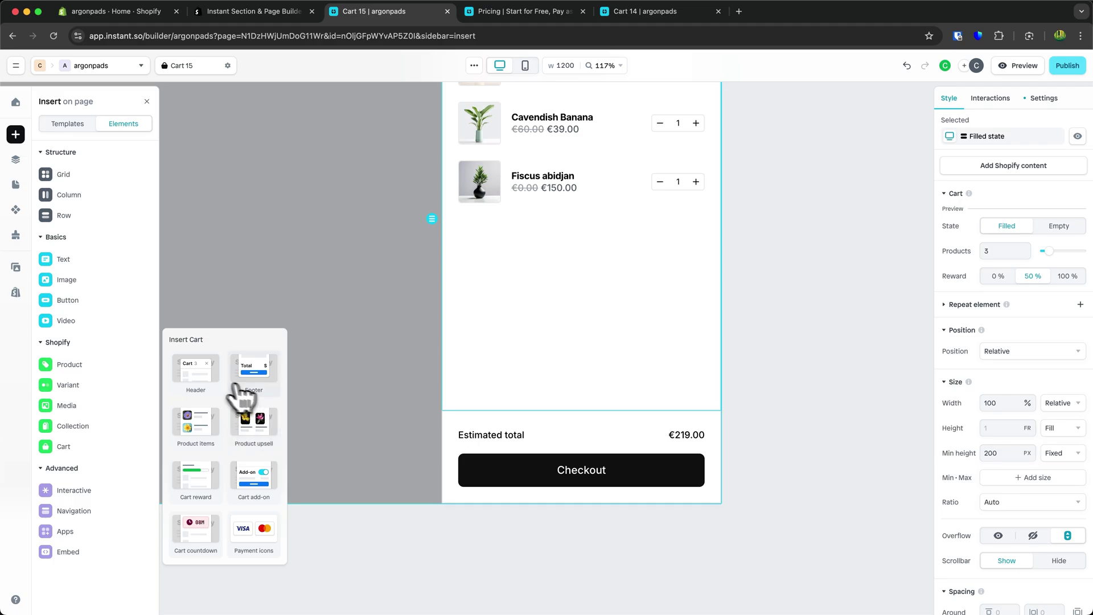
{"action": "left_click_drag", "start_coordinate": [245, 475], "coordinate": [549, 370]}
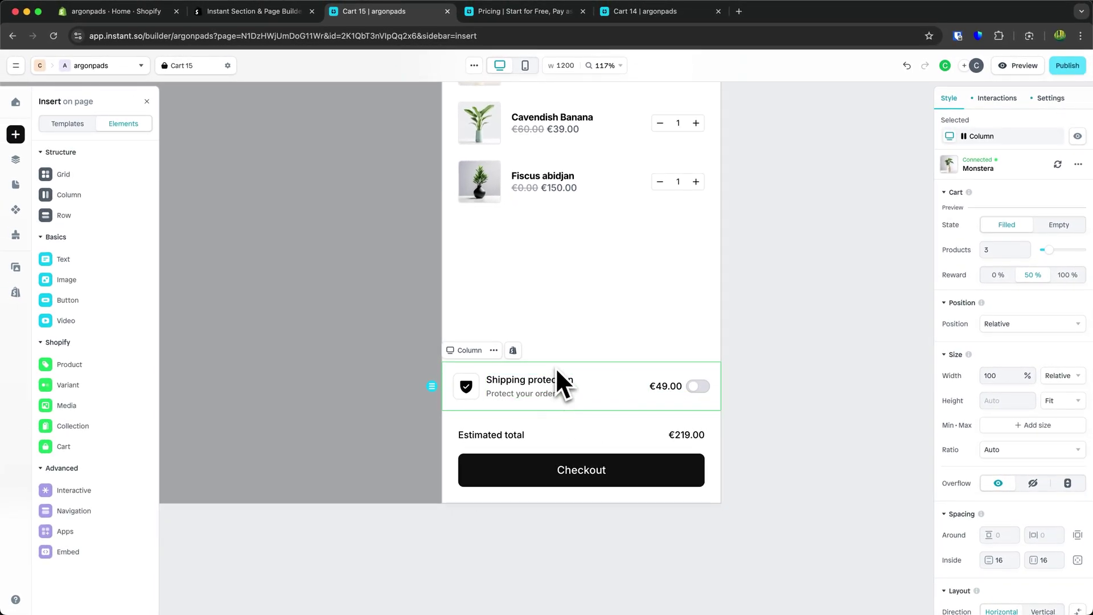
Drag Payment icons from Insert > Cart below the Checkout button
{"action": "mouse_move", "coordinate": [124, 179]}
{"action": "mouse_move", "coordinate": [98, 449]}
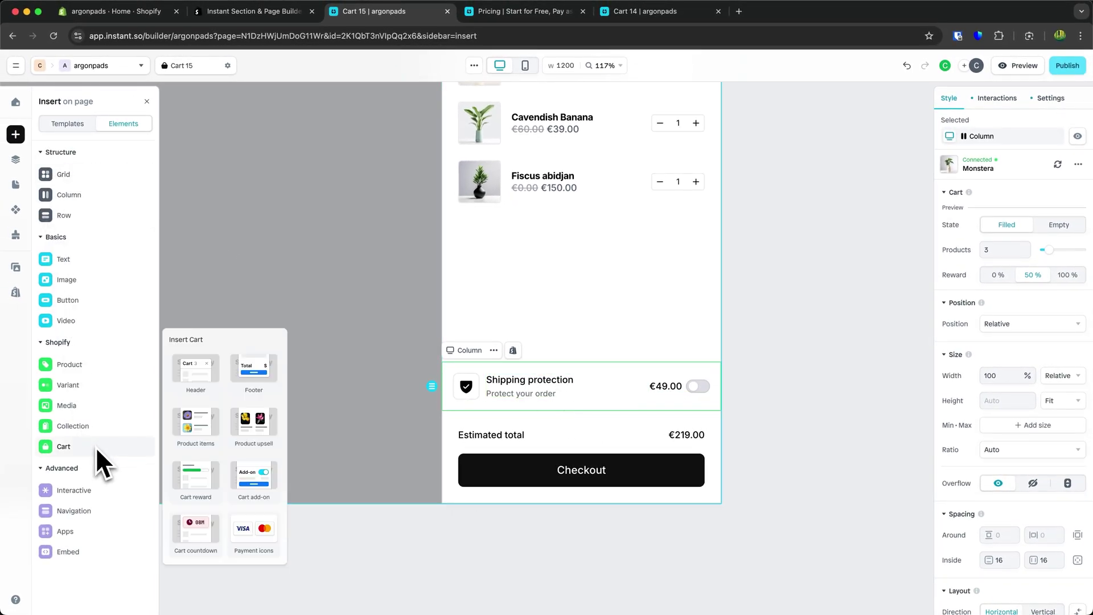
{"action": "left_click_drag", "start_coordinate": [228, 524], "coordinate": [581, 491]}
Limit the repeated payment icons to 6, then select the cart footer and drawer
{"action": "left_click", "coordinate": [585, 454]}
{"action": "scroll", "coordinate": [585, 456], "scroll_direction": "up", "scroll_amount": 5}
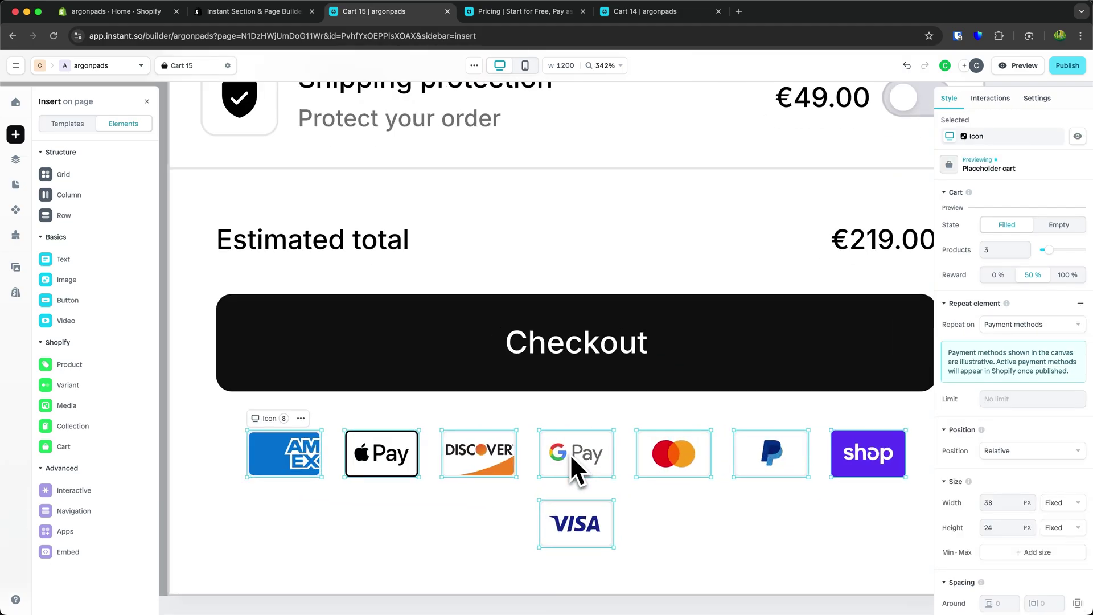
{"action": "scroll", "coordinate": [990, 430], "scroll_direction": "down", "scroll_amount": 5}
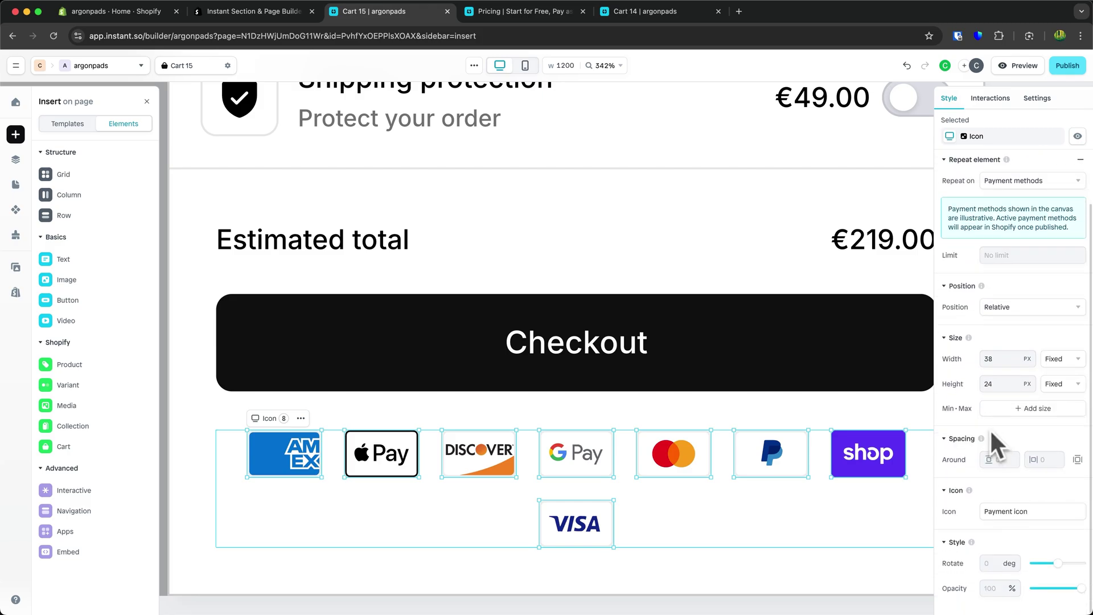
{"action": "scroll", "coordinate": [989, 429], "scroll_direction": "up", "scroll_amount": 5}
{"action": "left_click", "coordinate": [1029, 398]}
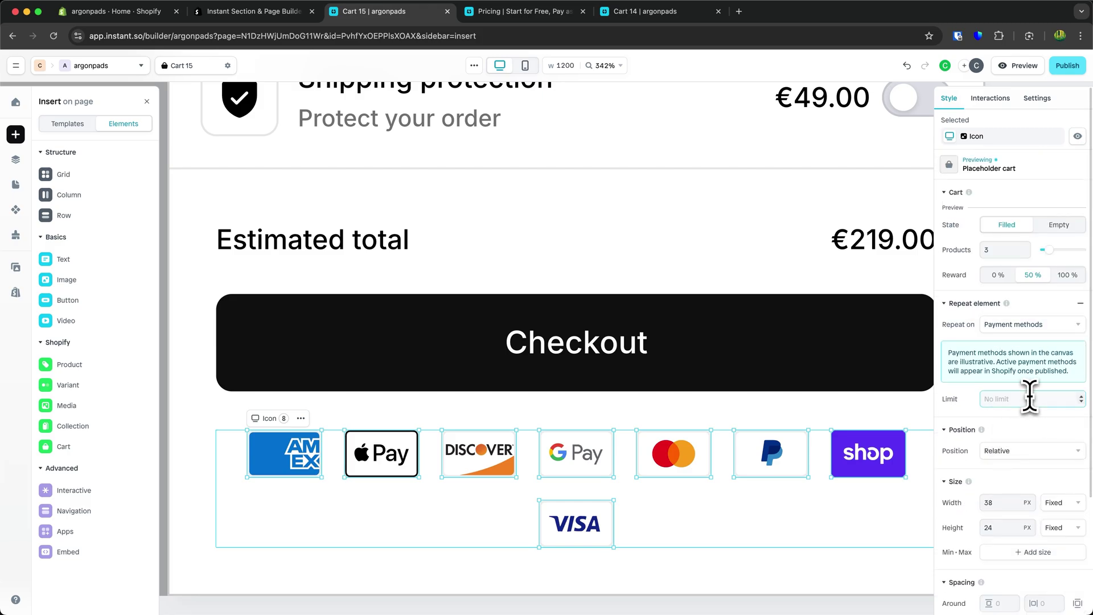
{"action": "type", "text": "6"}
{"action": "left_click", "coordinate": [535, 482]}
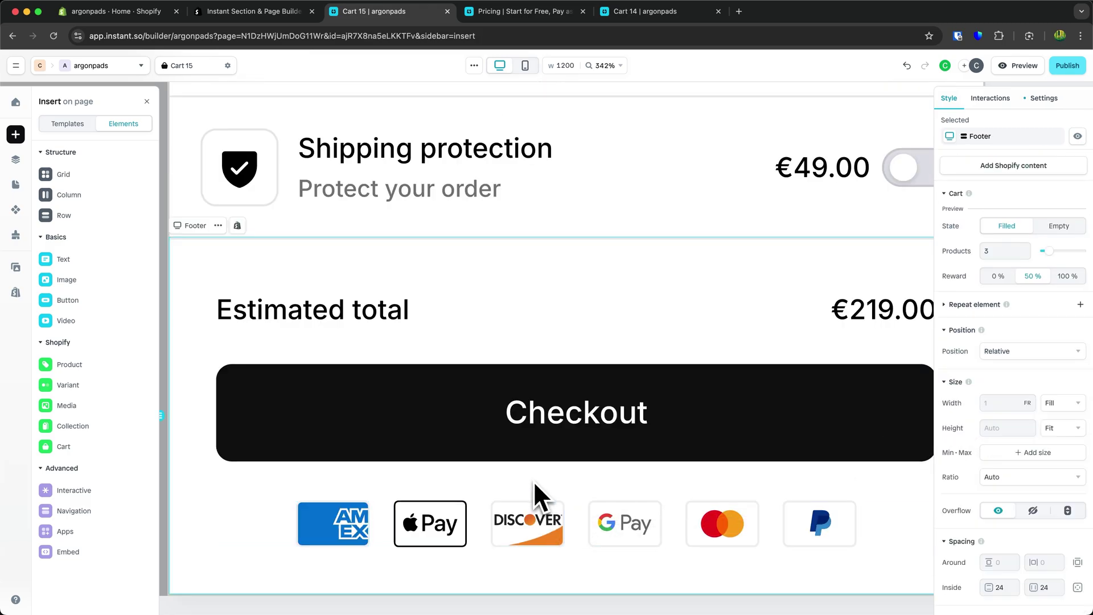
{"action": "scroll", "coordinate": [534, 480], "scroll_direction": "down", "scroll_amount": 5}
{"action": "left_click", "coordinate": [787, 387]}
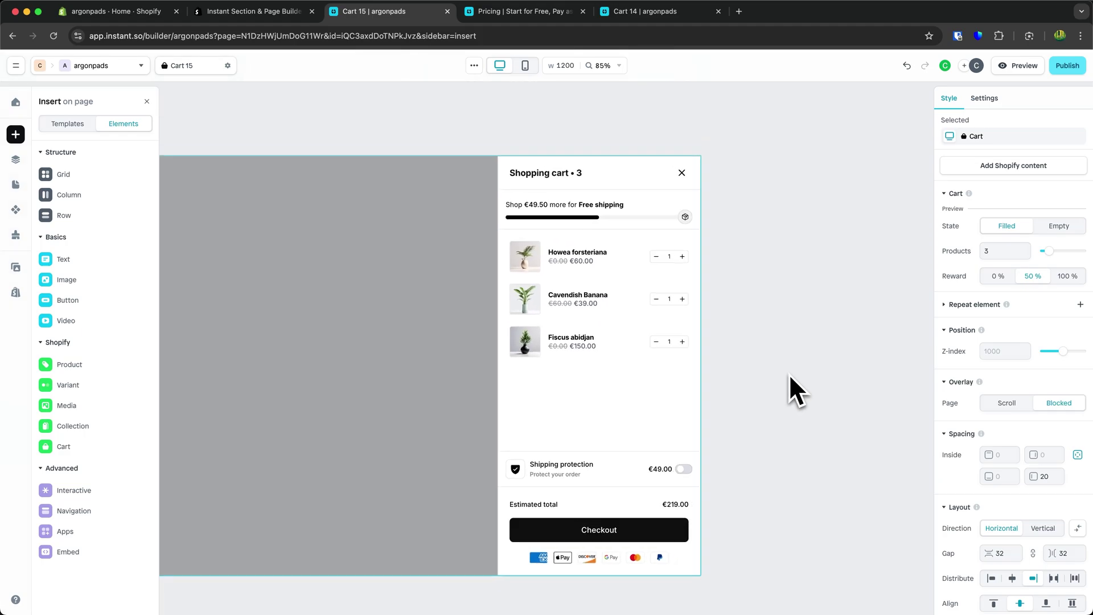
Select the free-shipping progress bar to view its $ 99 cart-total threshold
{"action": "scroll", "coordinate": [789, 373], "scroll_direction": "up", "scroll_amount": 2}
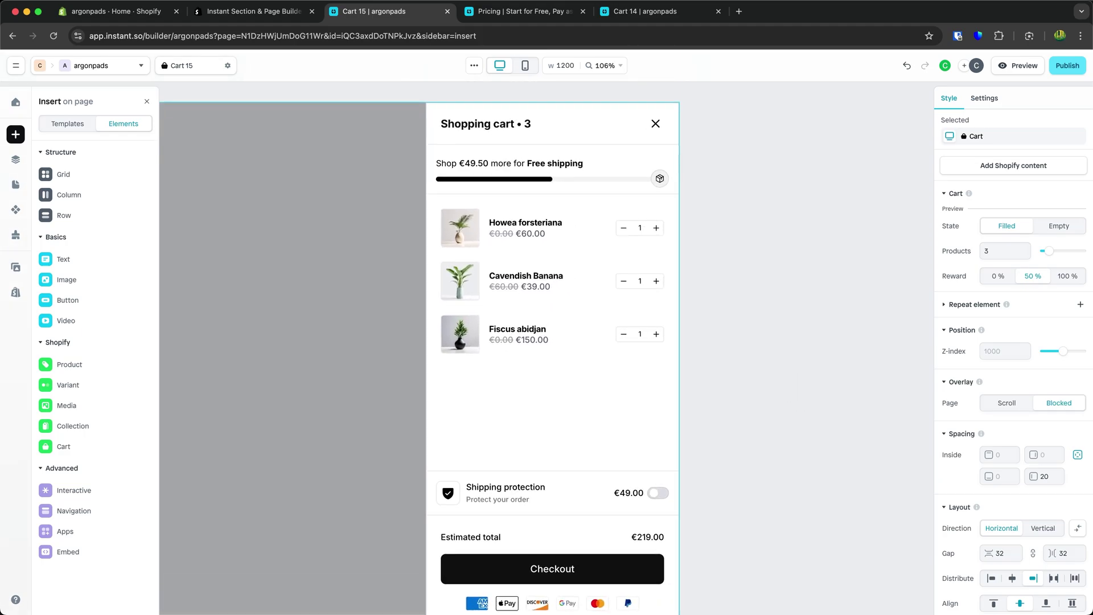
{"action": "left_click", "coordinate": [590, 166]}
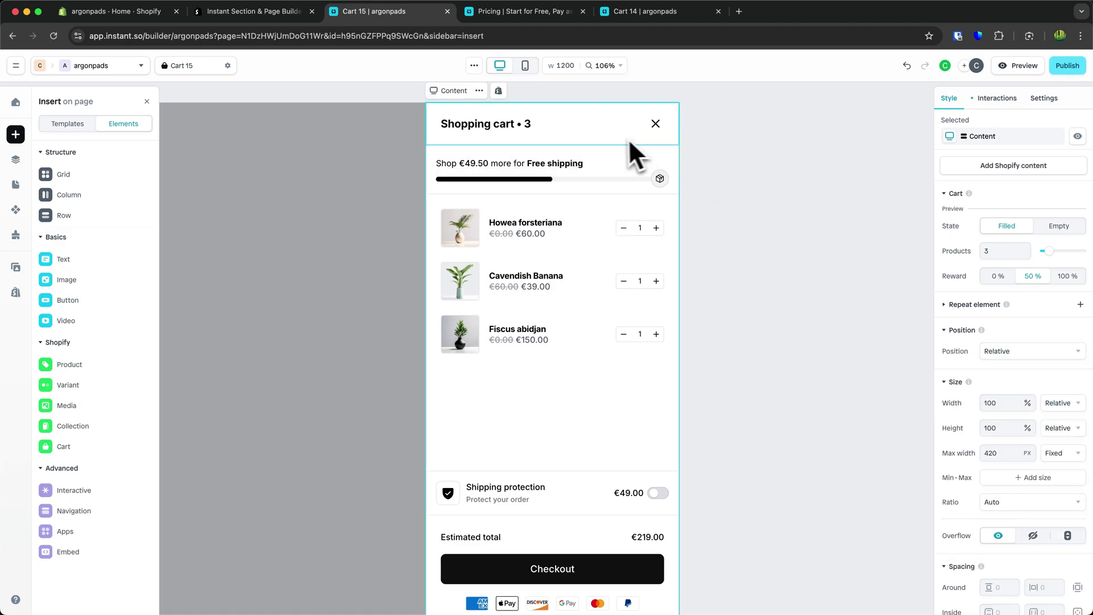
{"action": "left_click", "coordinate": [578, 179]}
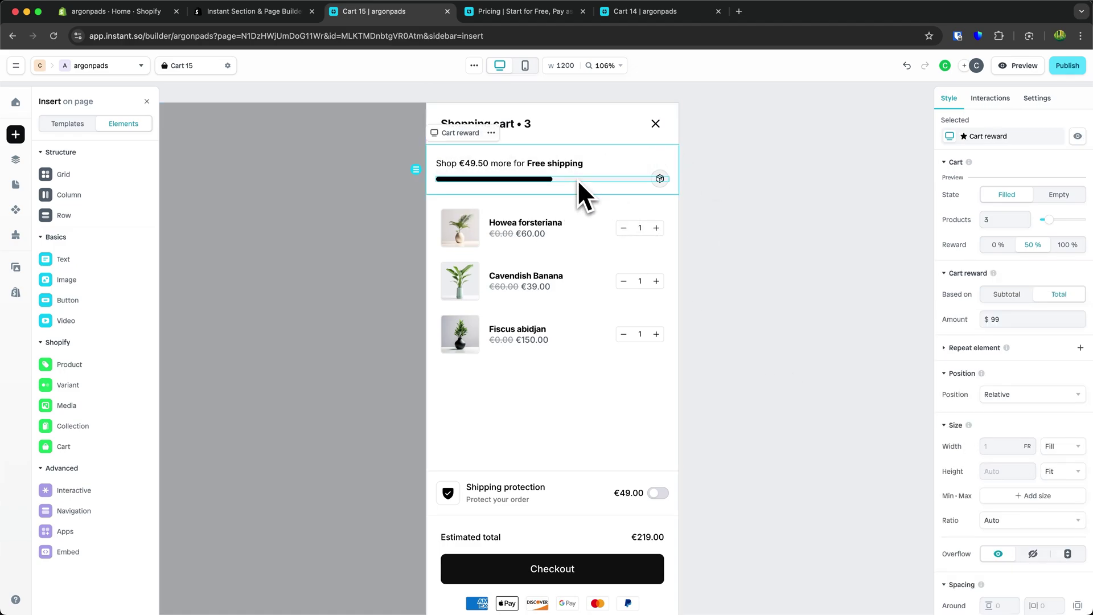